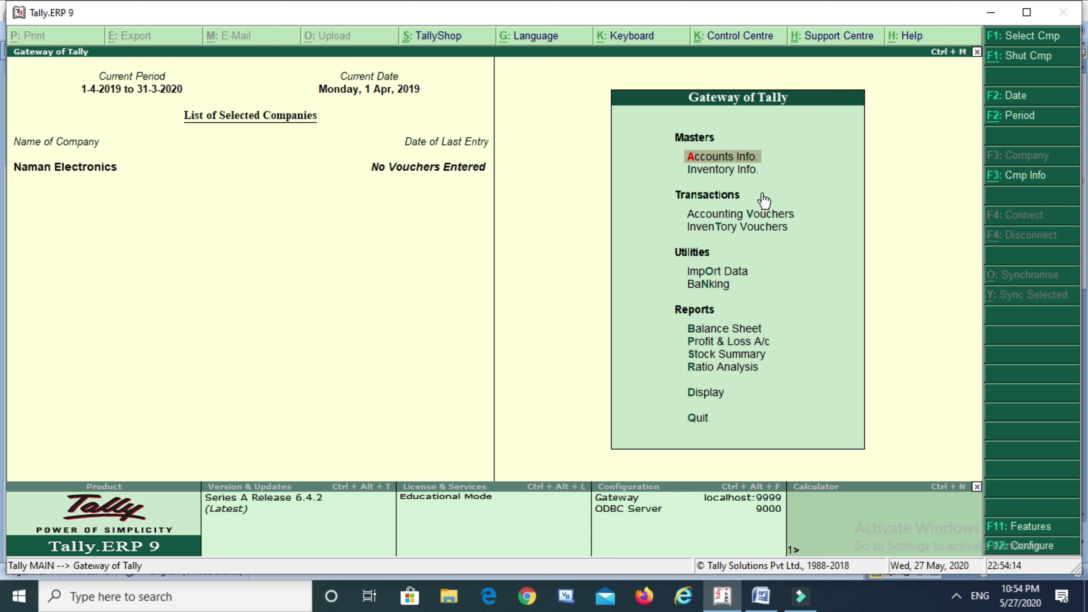
Start a new single ledger and name it with the employee's first name followed by "Salary A/c"
click(737, 162)
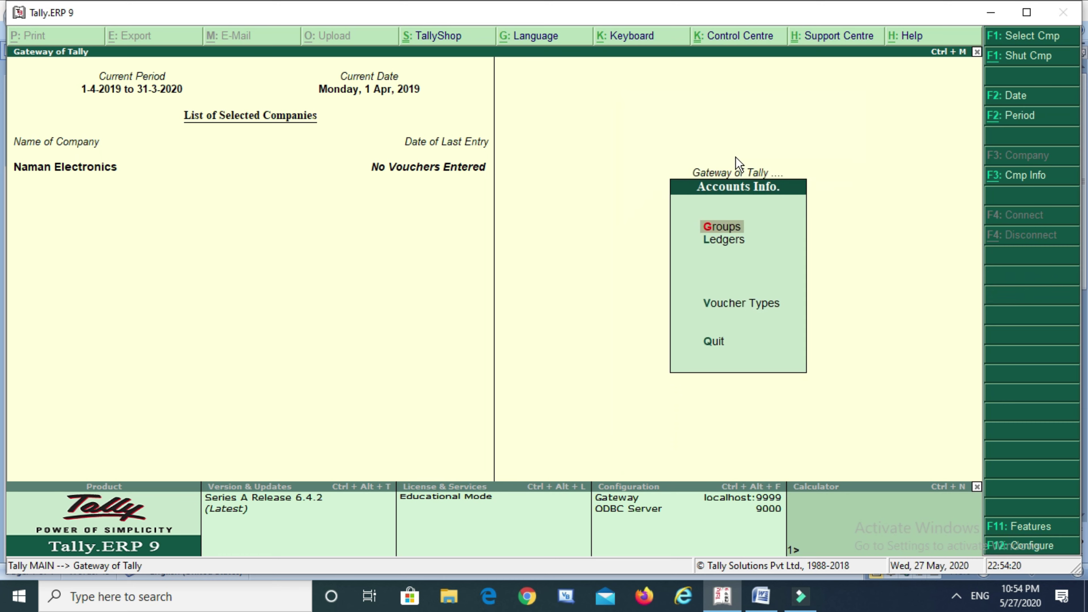
key(Down)
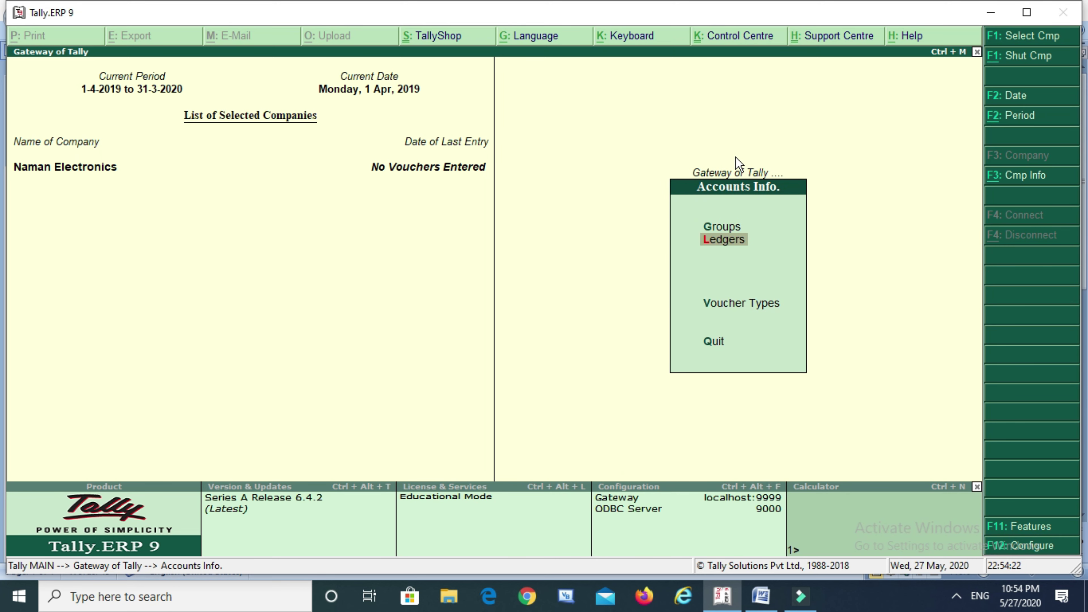
key(Return)
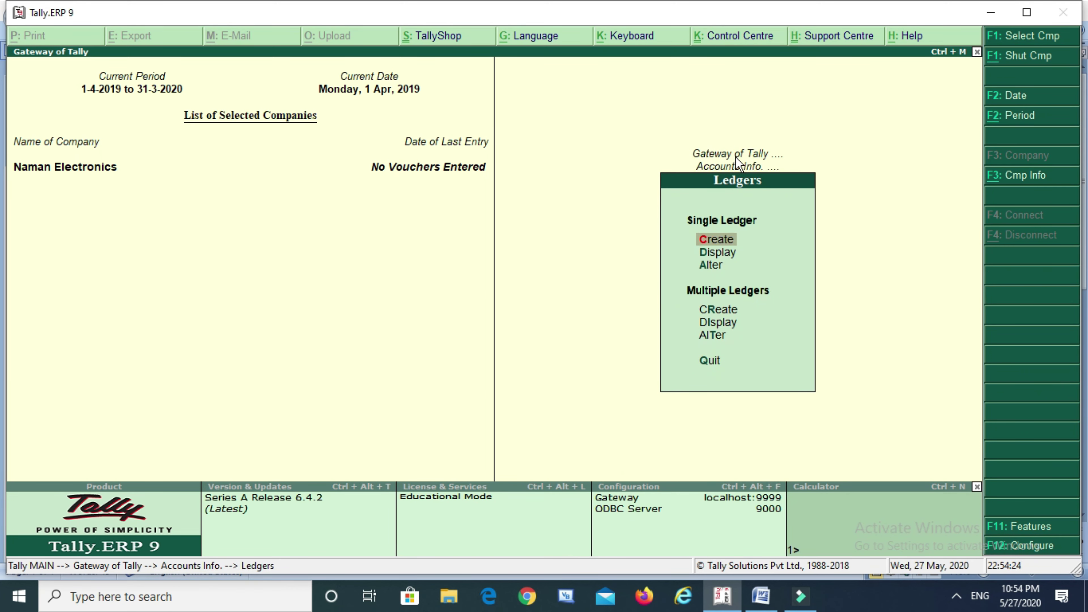
key(Return)
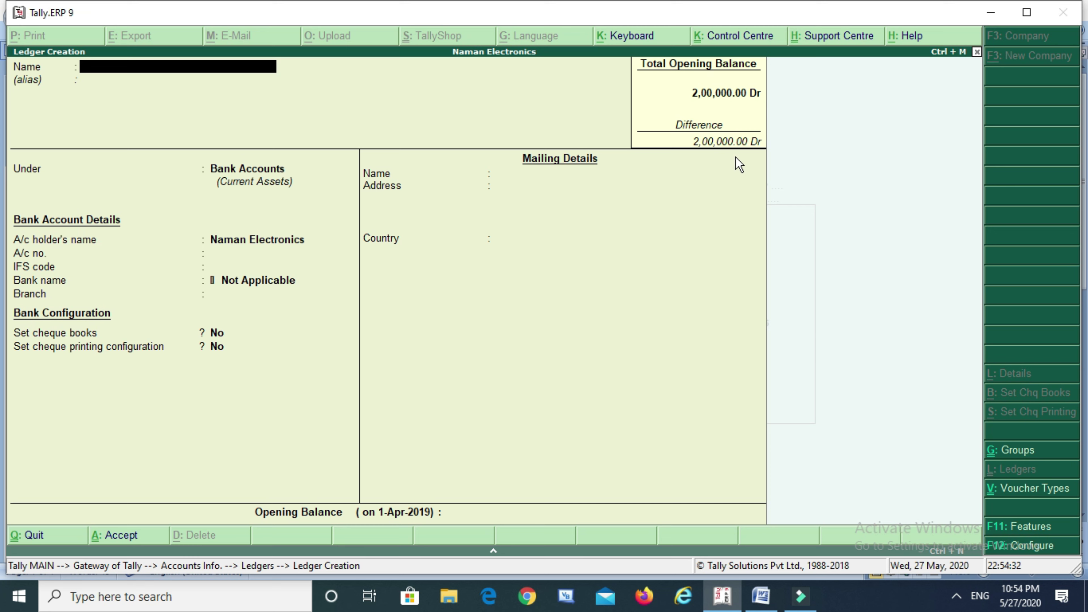
text(Rakesh Salary a/c)
key(Return)
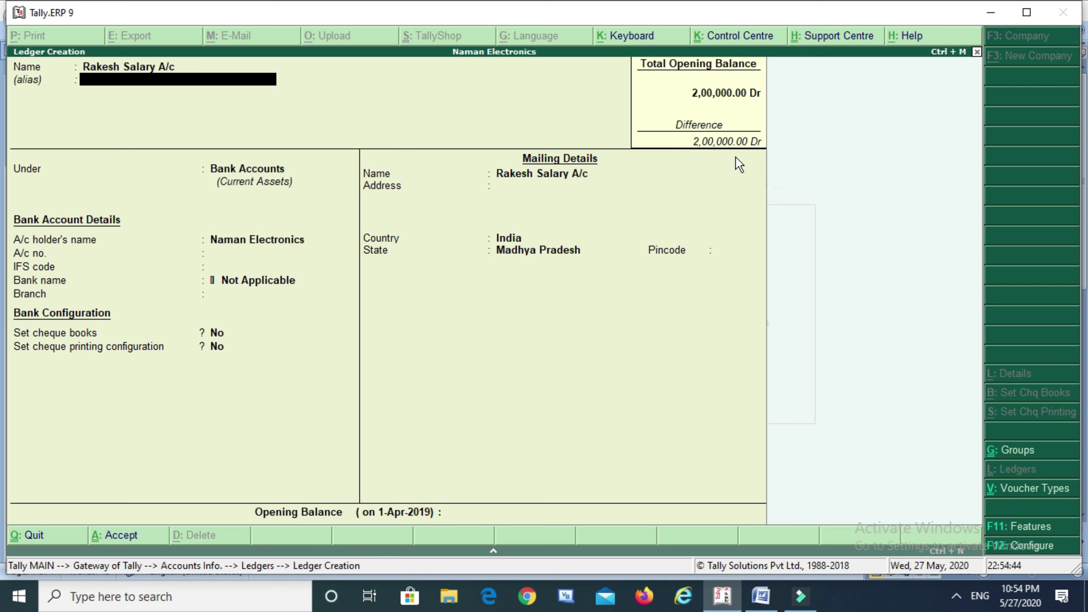
Place the salary ledger under Indirect Expenses, keep the remaining defaults and save it
key(Return)
text(I)
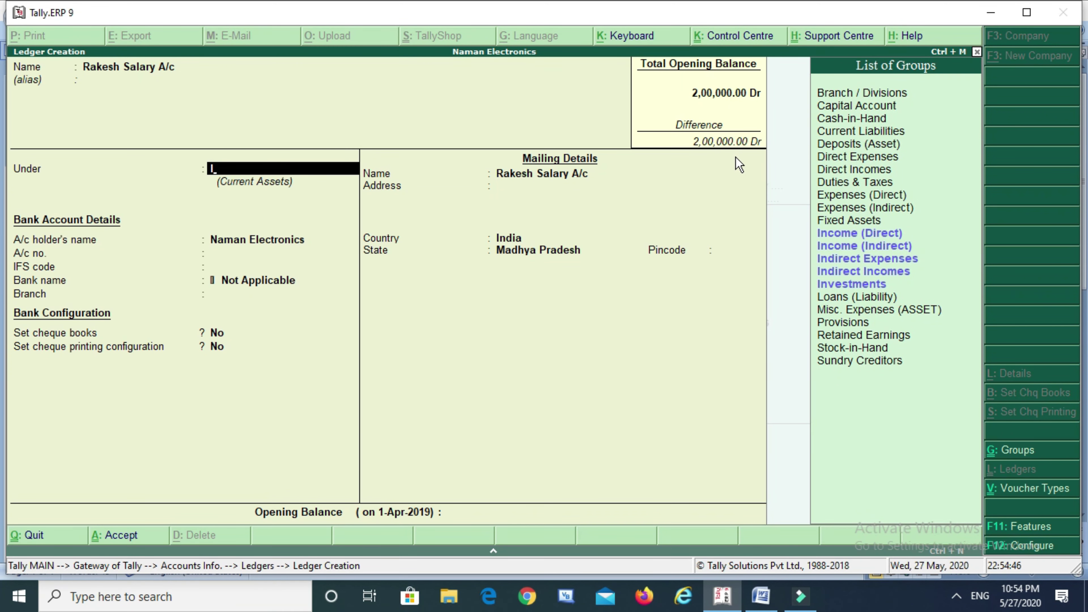
key(Down)
key(Down)
key(Down)
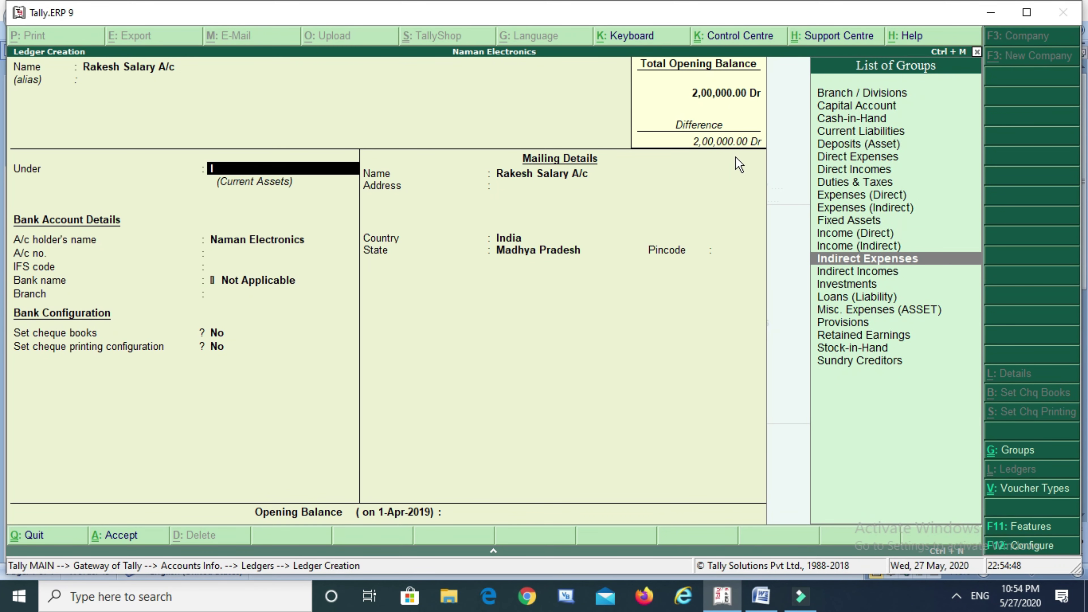
key(Return)
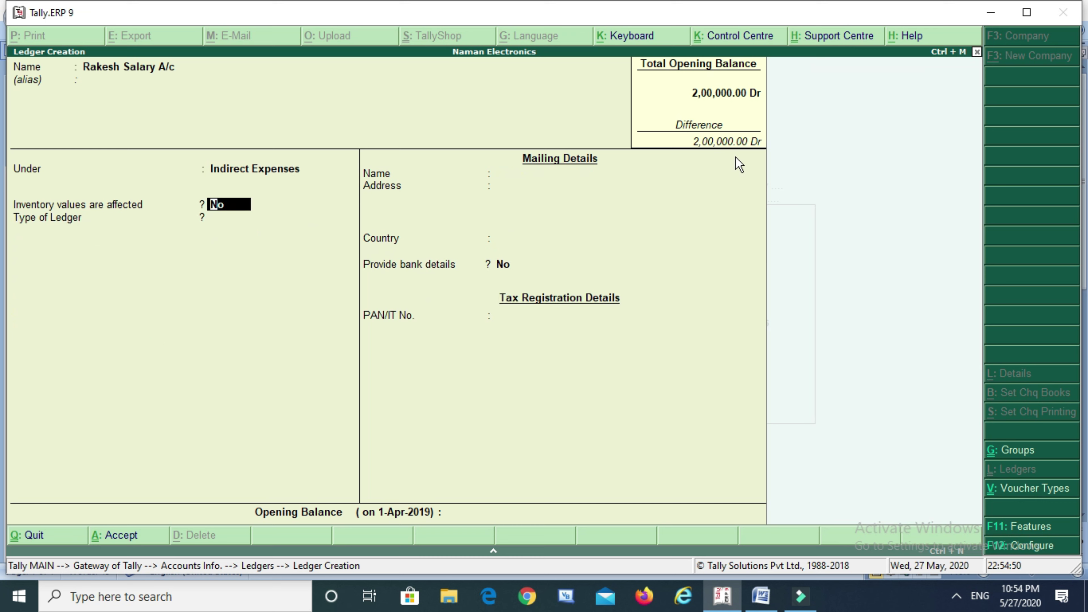
key(Return)
key(Return)
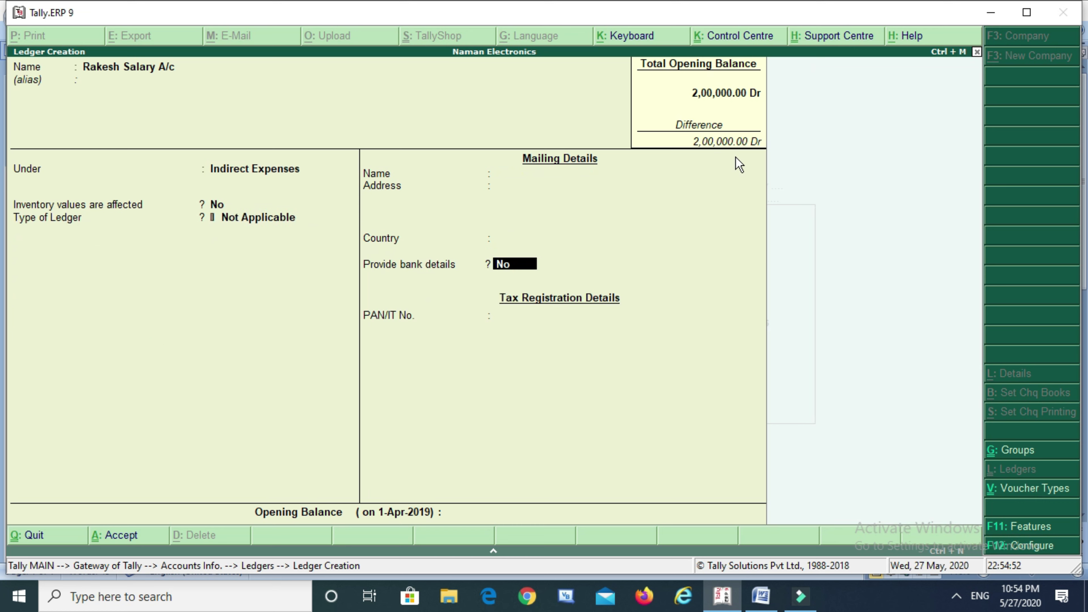
key(Return)
key(Return)
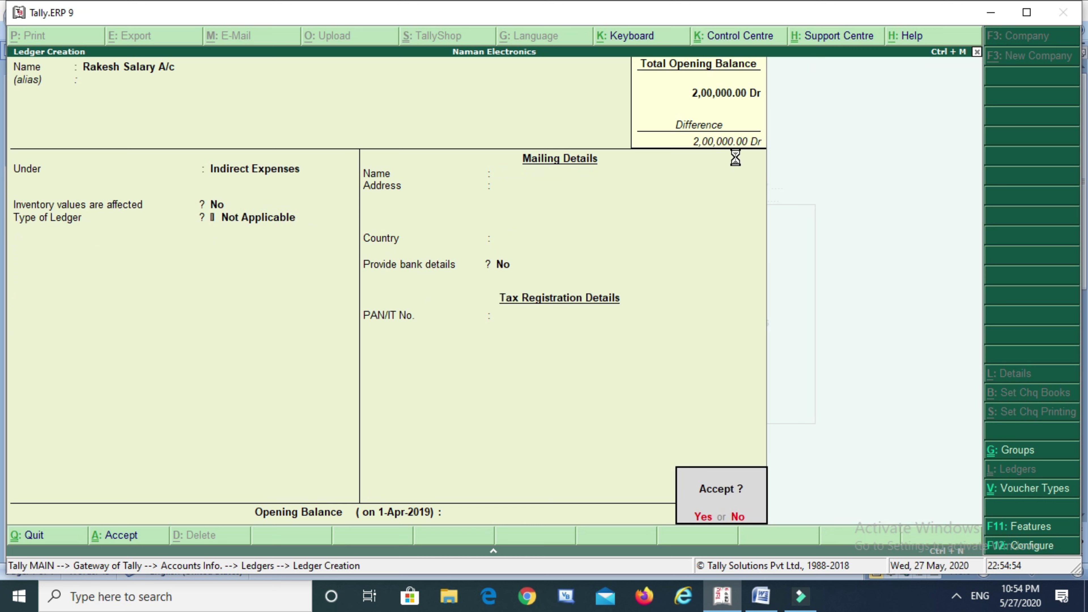
key(Return)
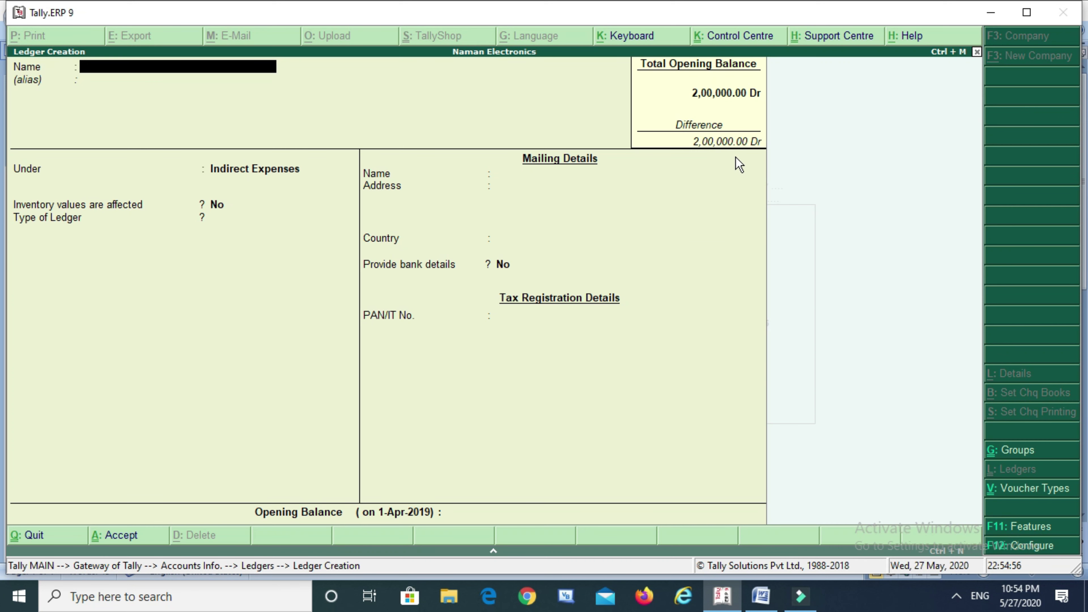
Name the next new ledger with the employee's first name followed by "Advance Salary A/c"
text(Rakesh Advance Salary)
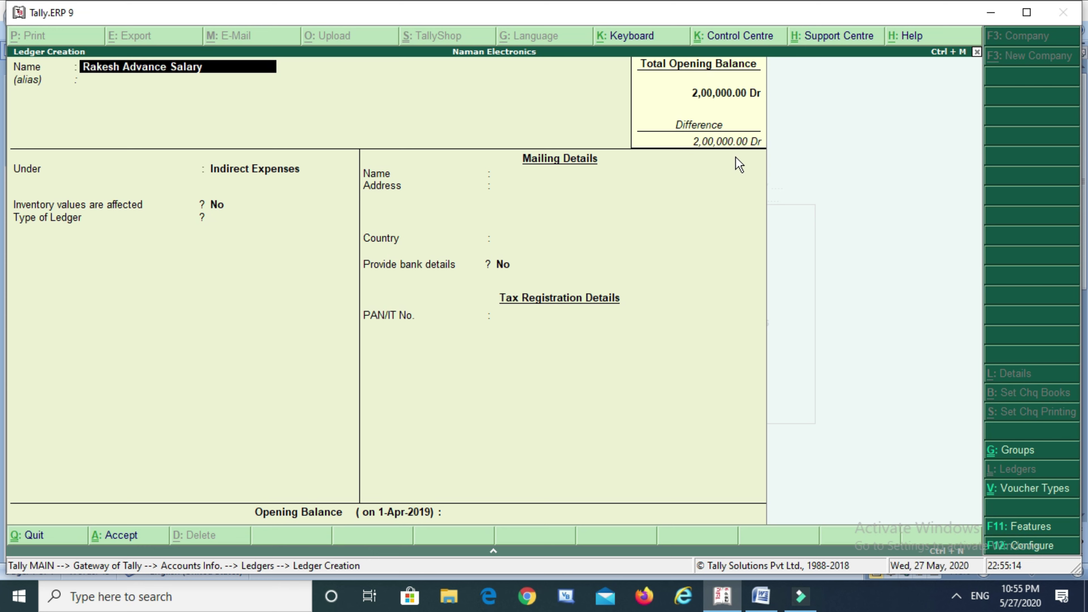
text( A/c)
key(Return)
Place the advance salary ledger under Loans & Advances (Asset), keep the default mailing and tax details and save it
key(Return)
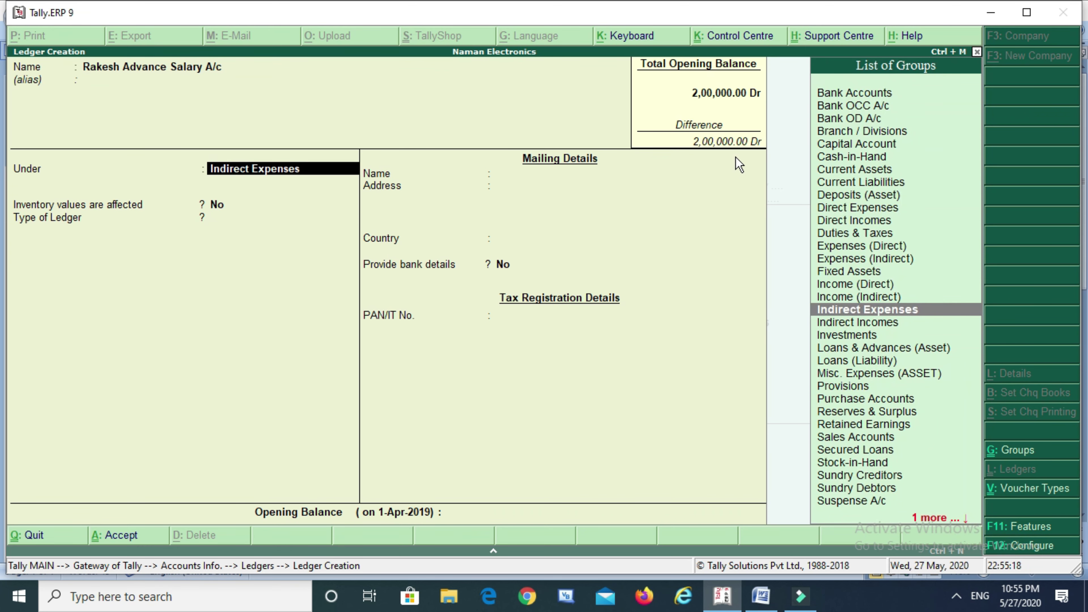
text(L)
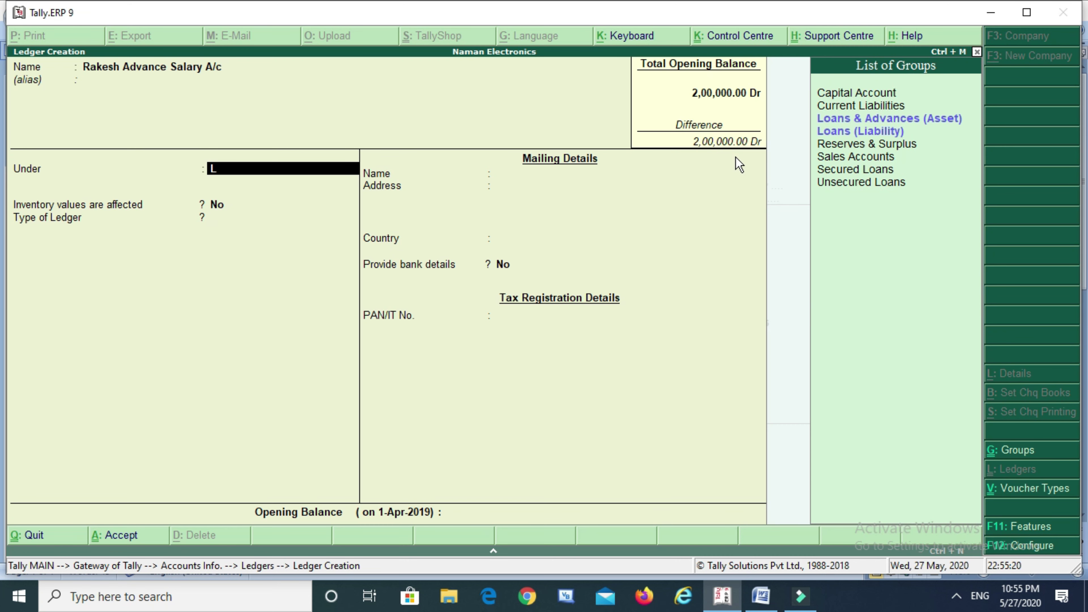
key(Down)
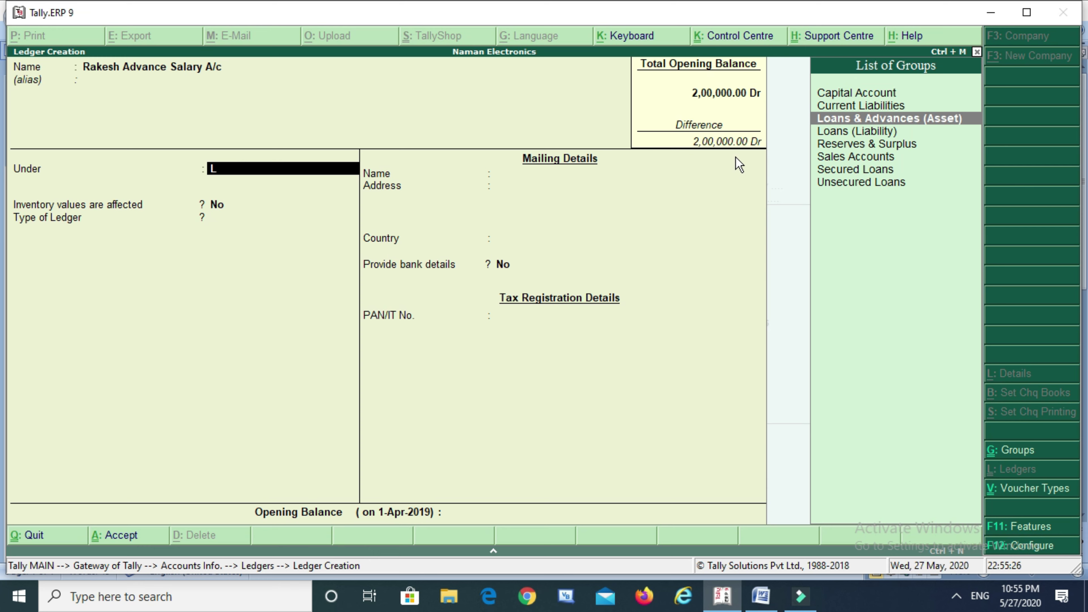
key(Return)
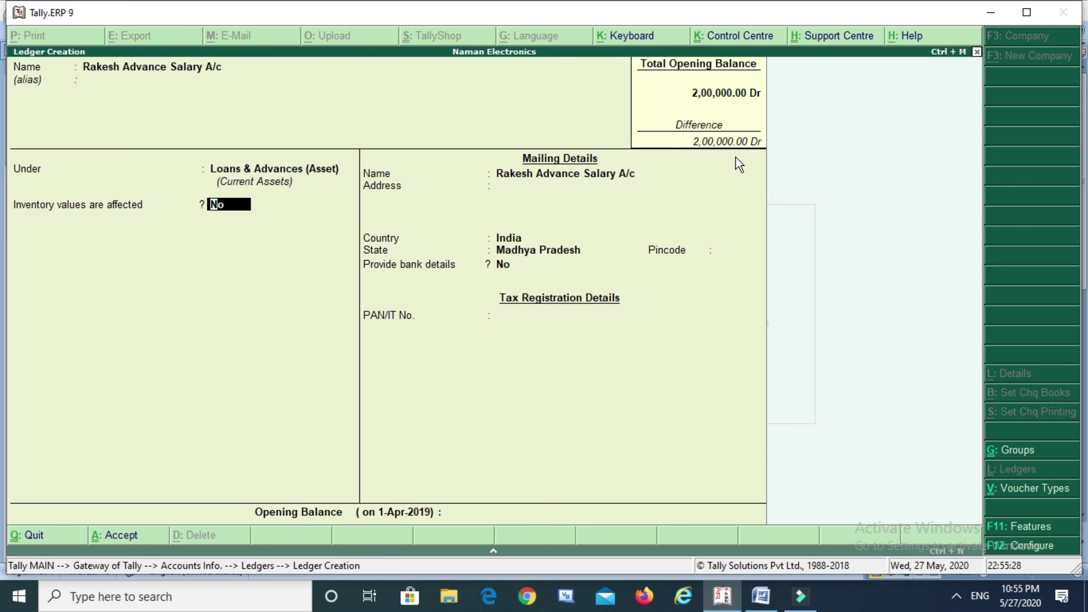
key(Return)
key(Return)
key(Return)
key(Return)
key(Return)
key(Return)
key(Return)
key(Return)
key(Return)
key(Return)
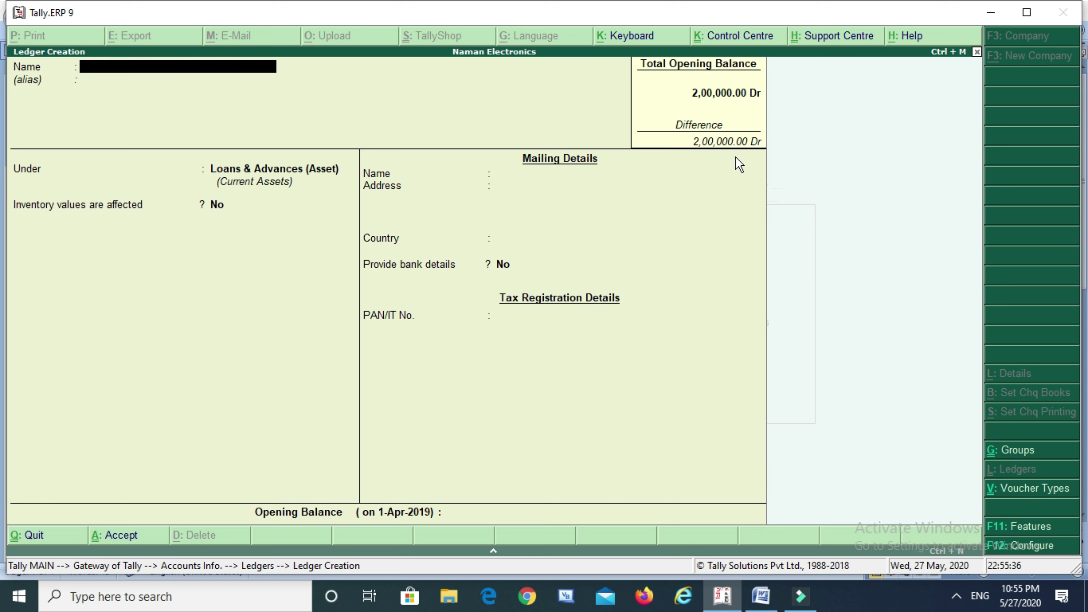
Name the third new ledger with the employee's first name followed by "Salary Payable A/c"
text(Rakesh Salary Paya)
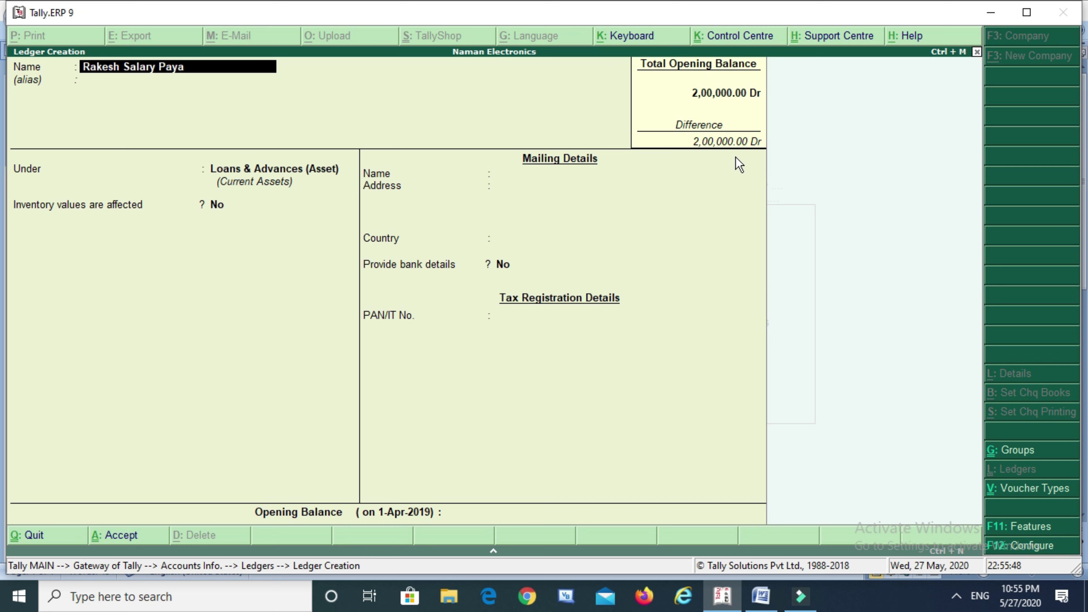
text(ble A/c)
key(Return)
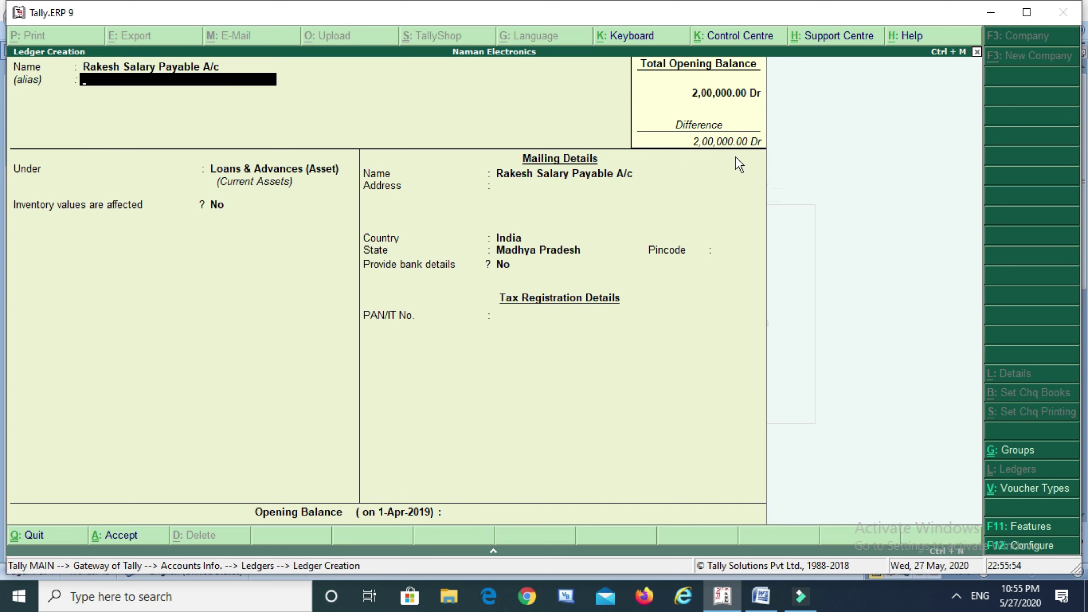
Place the salary payable ledger under Current Liabilities, leave its opening balance blank and save it
key(Return)
text(C)
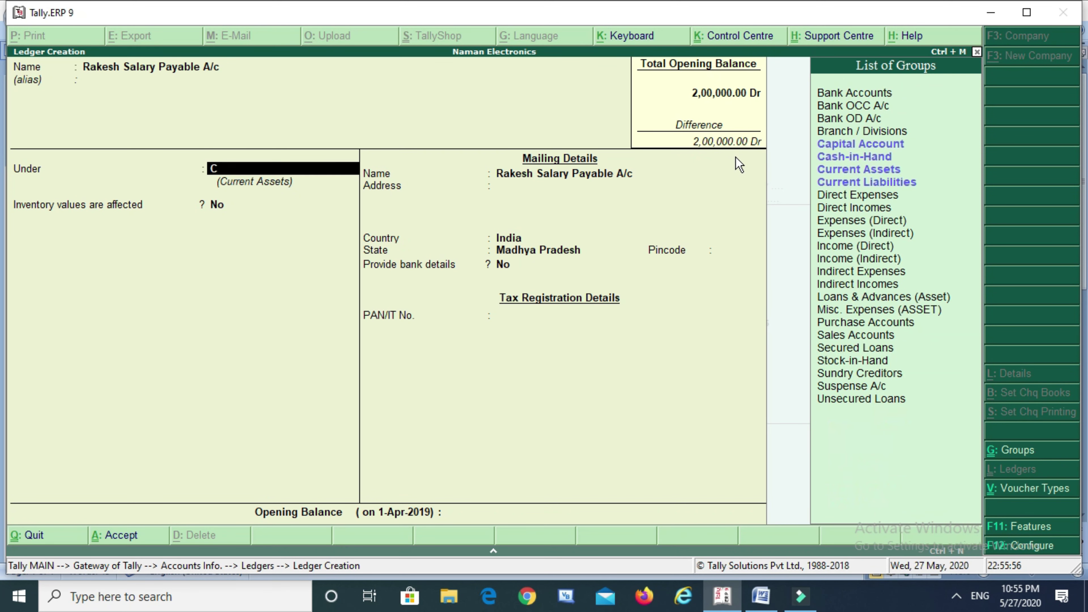
key(Down)
key(Down)
key(Down)
key(Down)
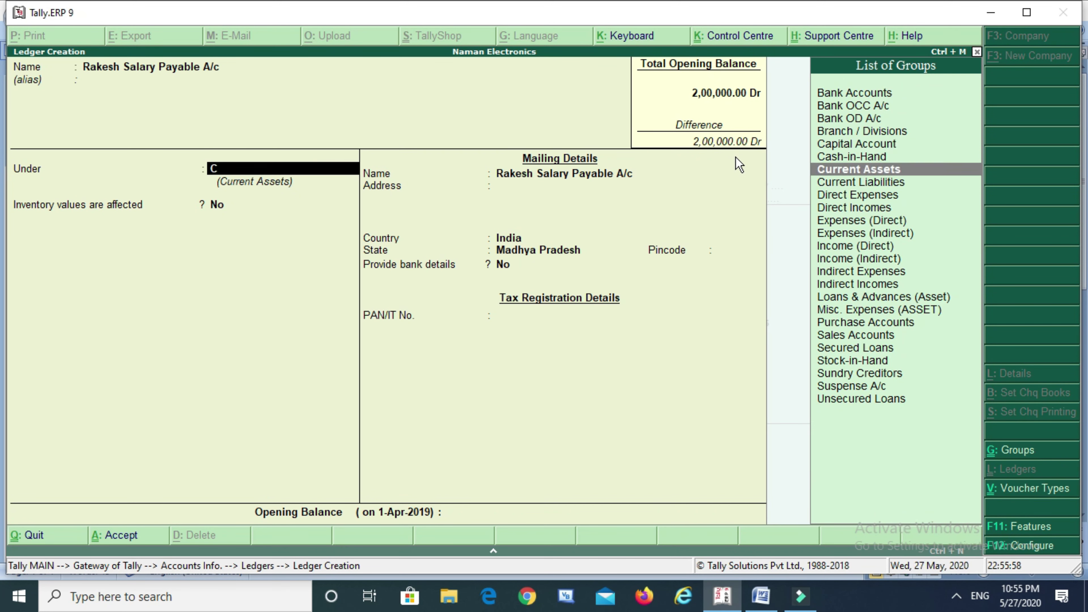
key(Return)
key(Return)
key(Return)
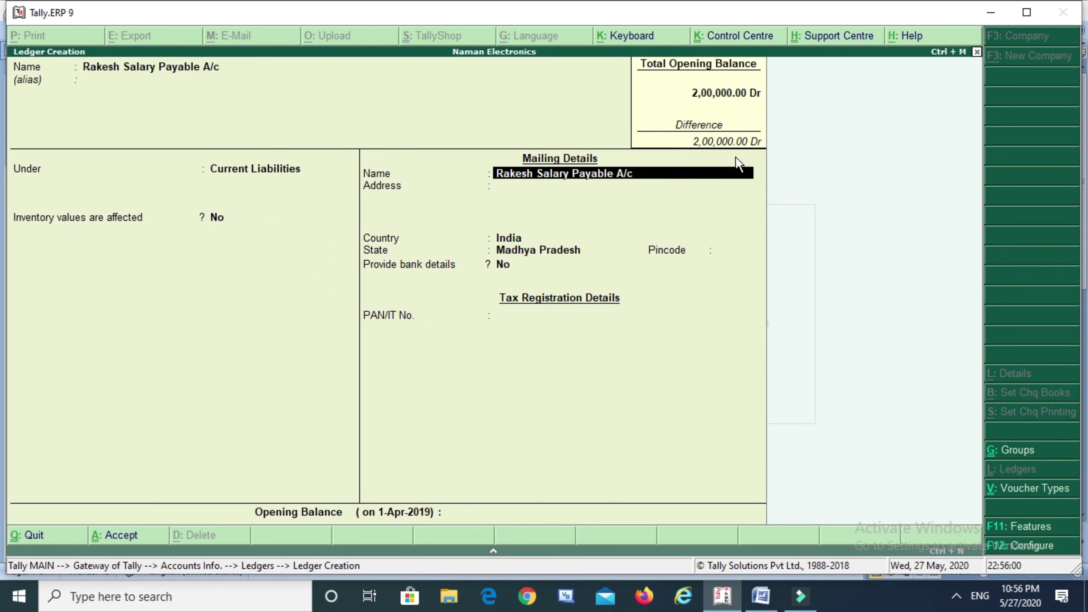
key(Return)
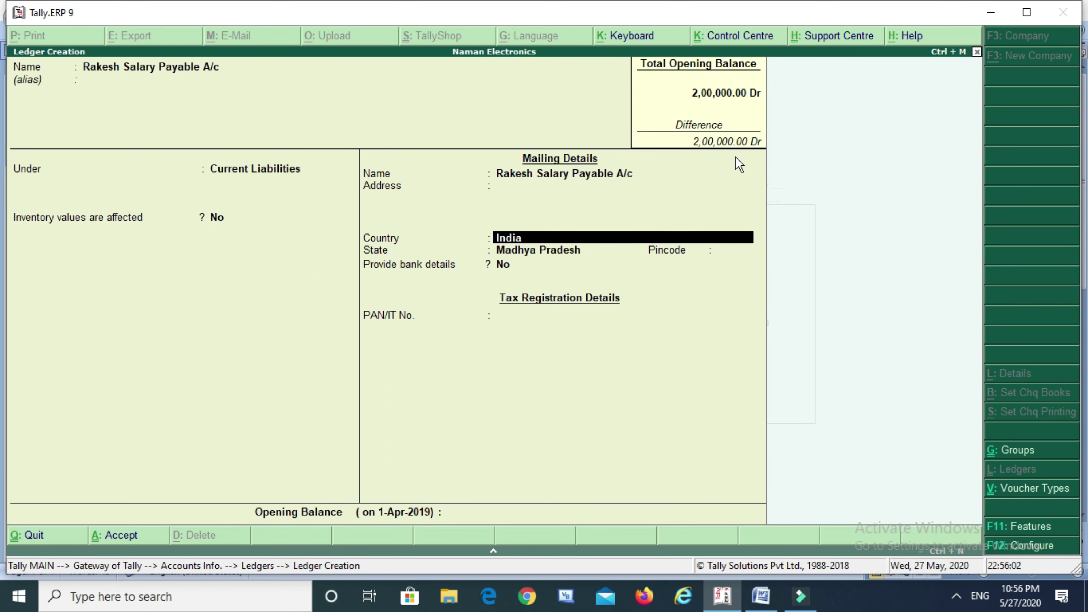
key(Return)
key(Return)
key(Return)
key(Return)
key(Return)
key(Return)
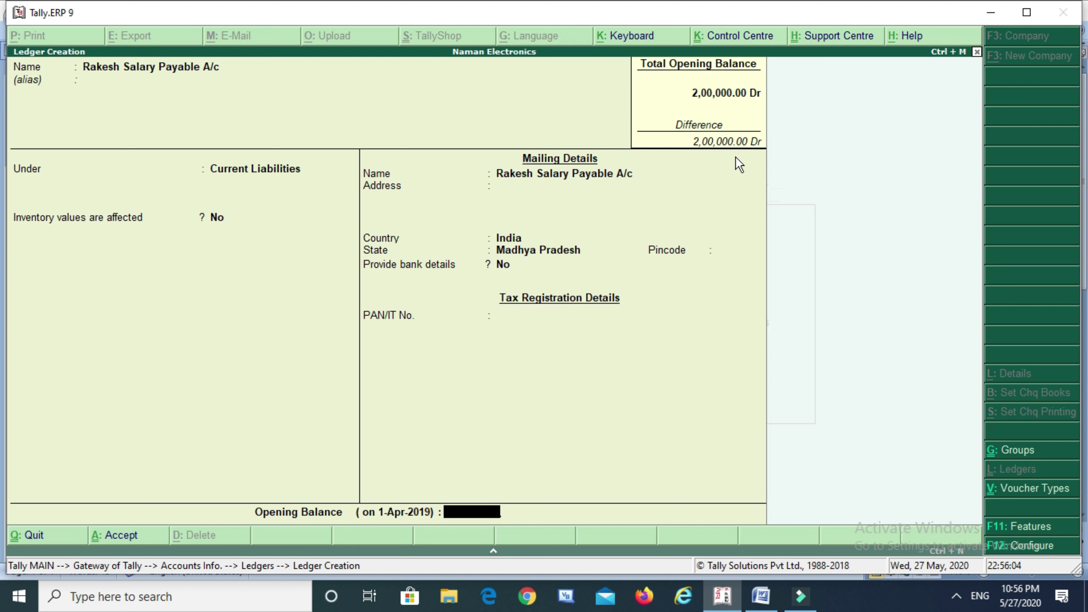
key(Return)
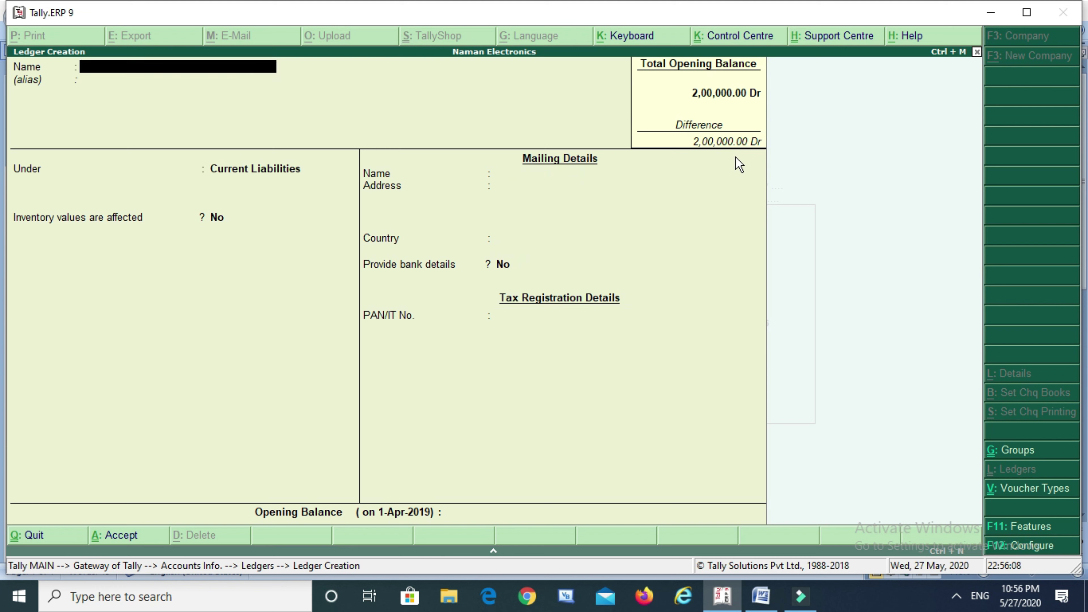
Leave ledger creation for the Gateway of Tally and review the advance salary transaction in the Word document
key(Escape)
key(Return)
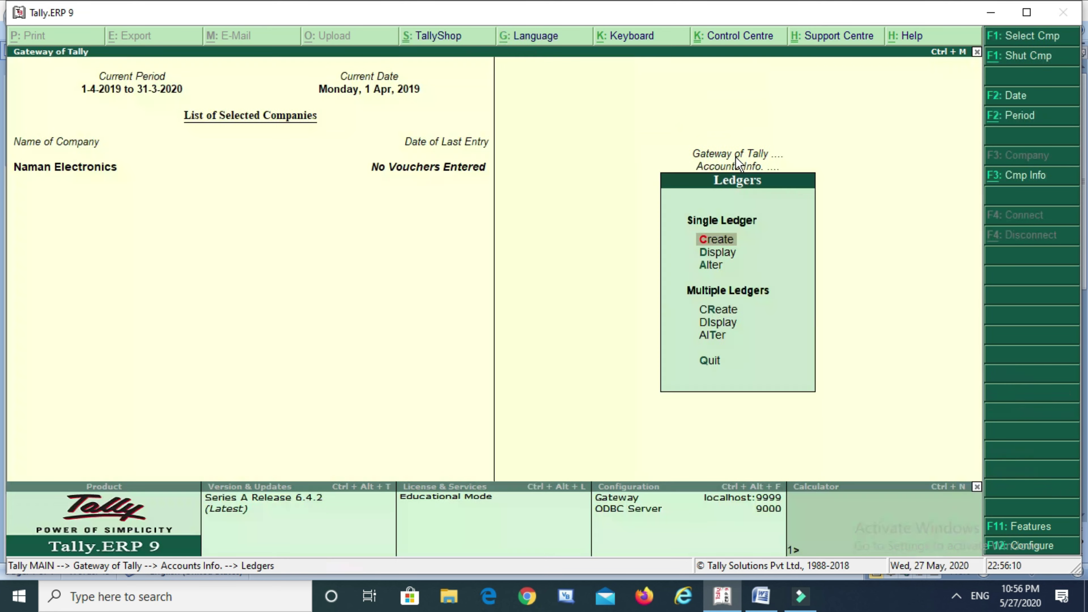
key(Escape)
key(Escape)
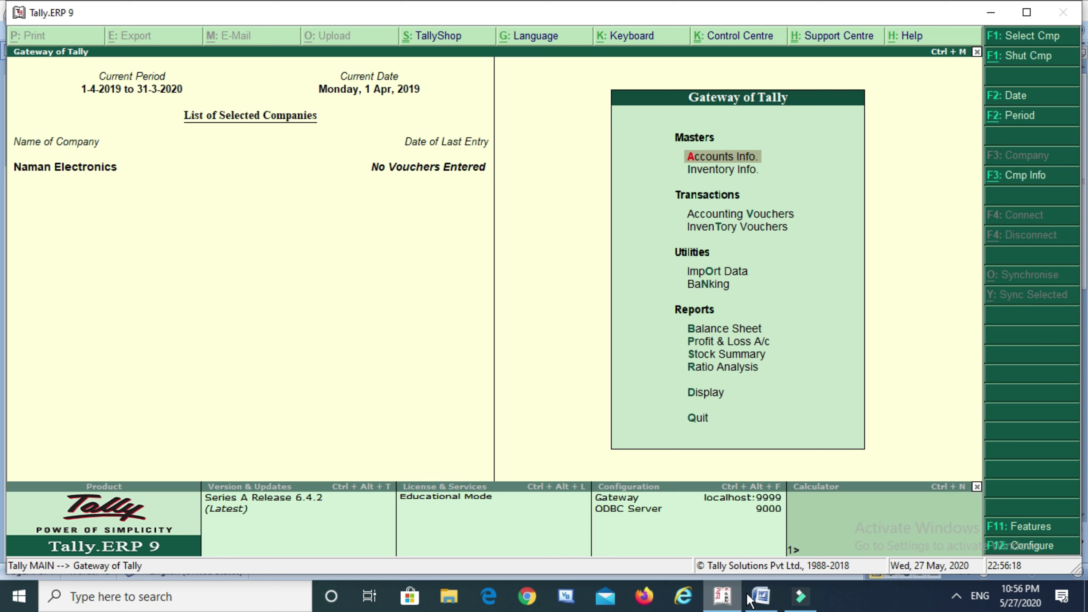
click(763, 599)
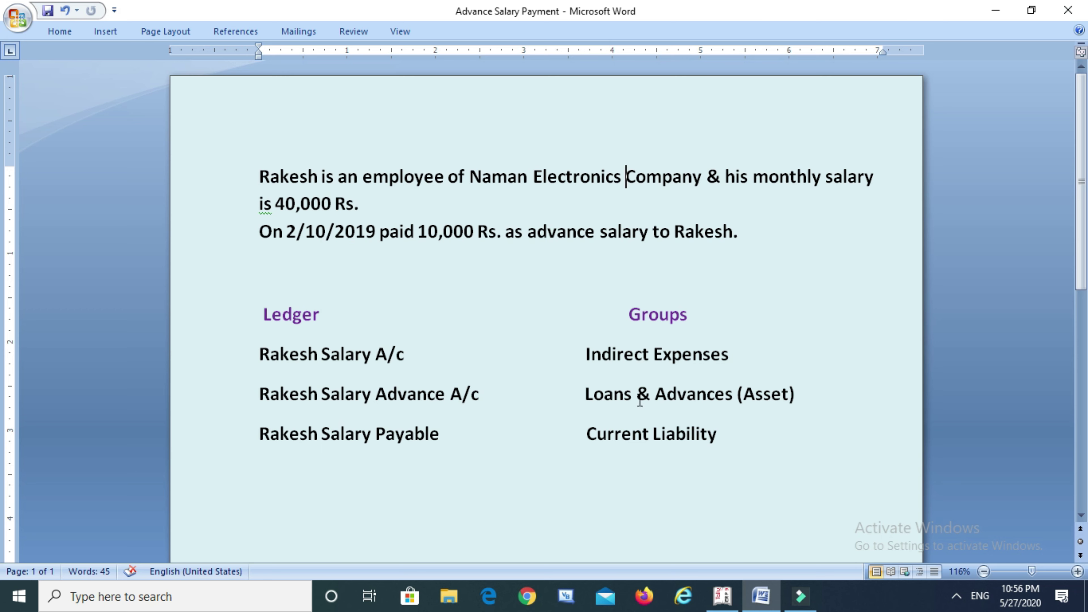
click(764, 600)
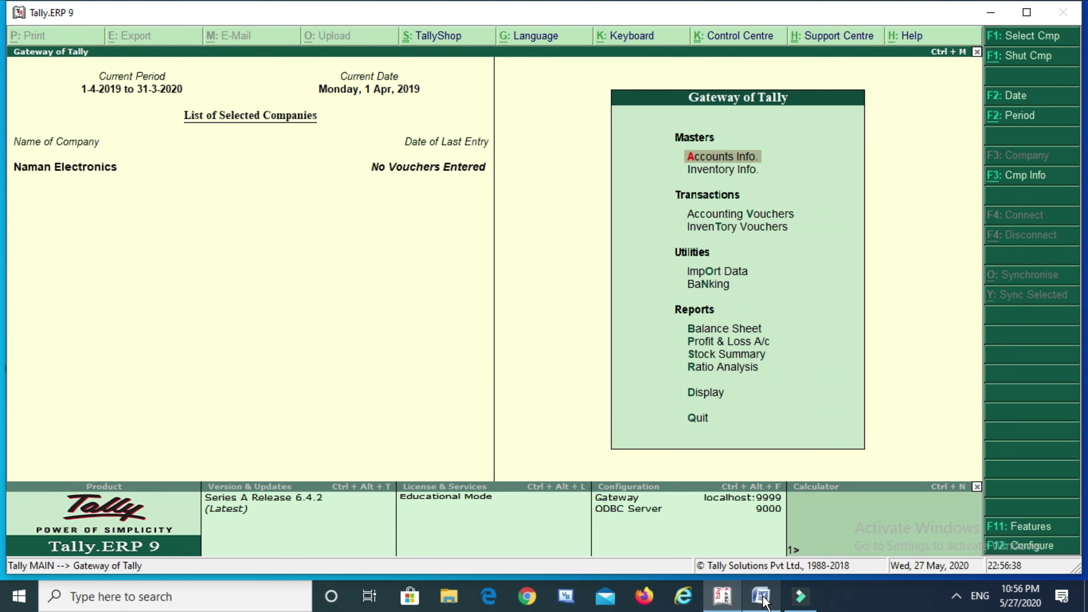
Open a new payment voucher in Tally.ERP 9 and set its date to 2-10-2019
click(711, 213)
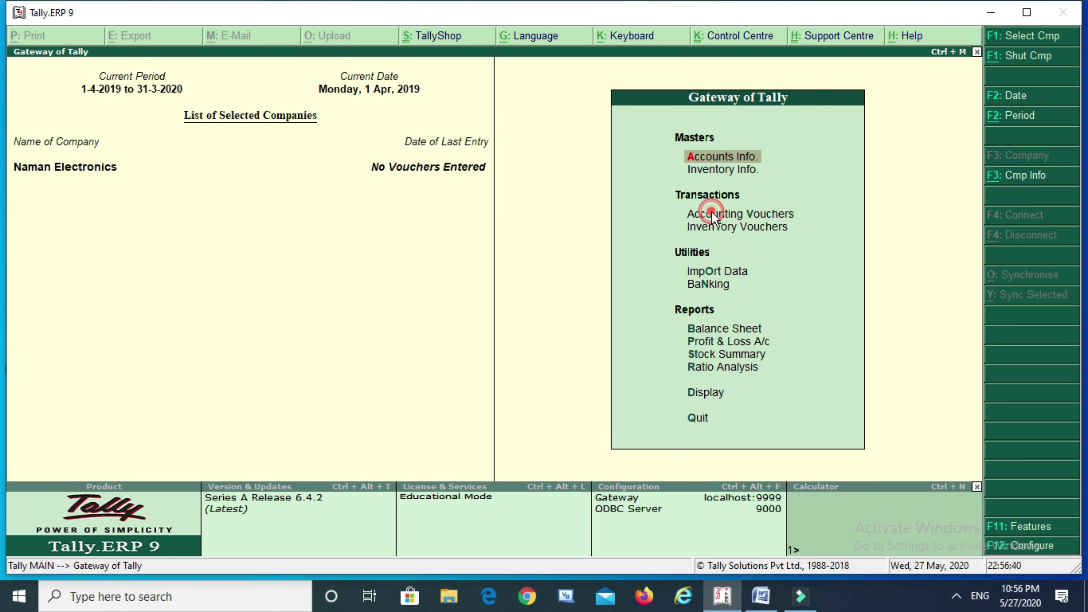
click(712, 215)
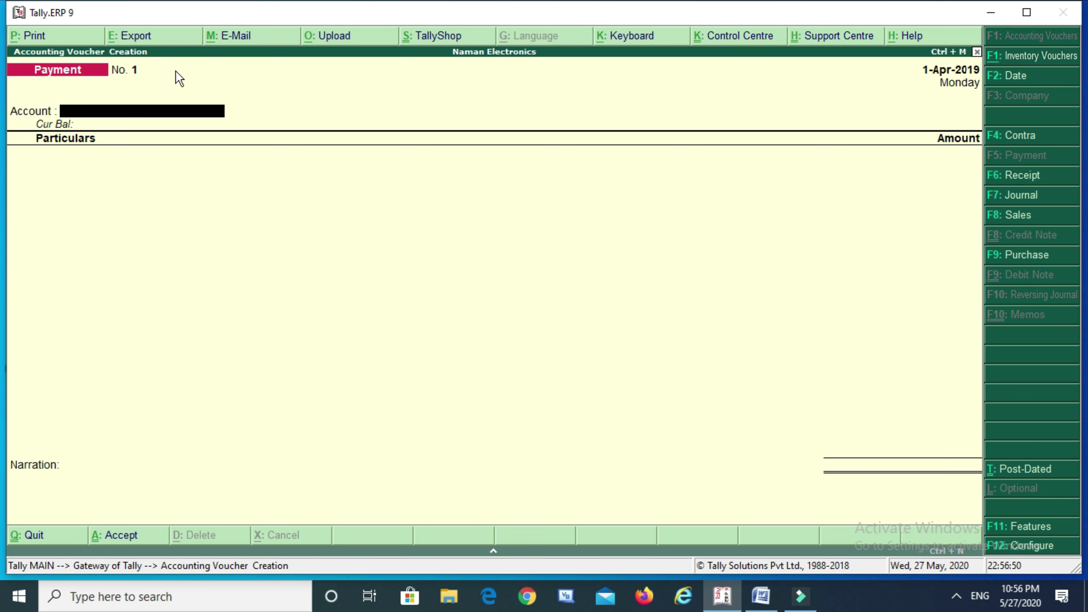
key(F2)
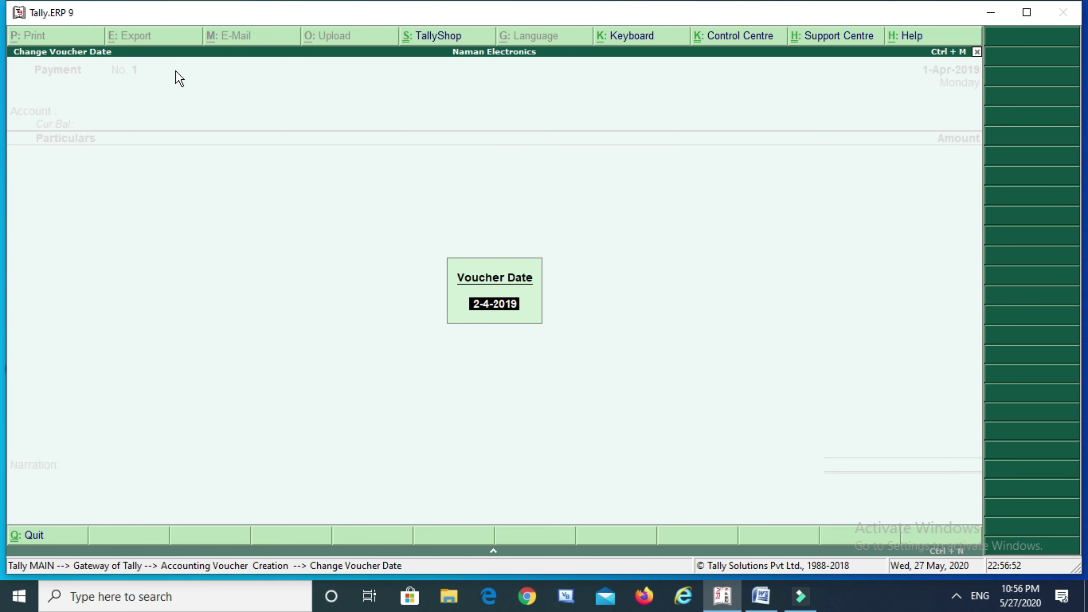
text(2-10)
key(Return)
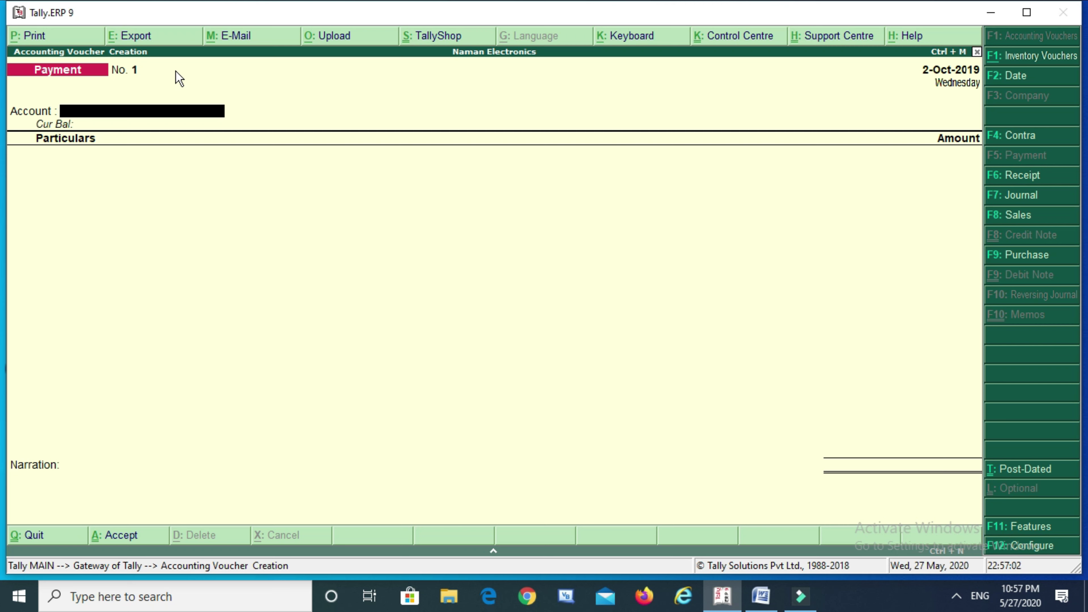
Select HDFC Bank A/c as the payment account and enter 10,000 against the employee's advance salary ledger
key(space)
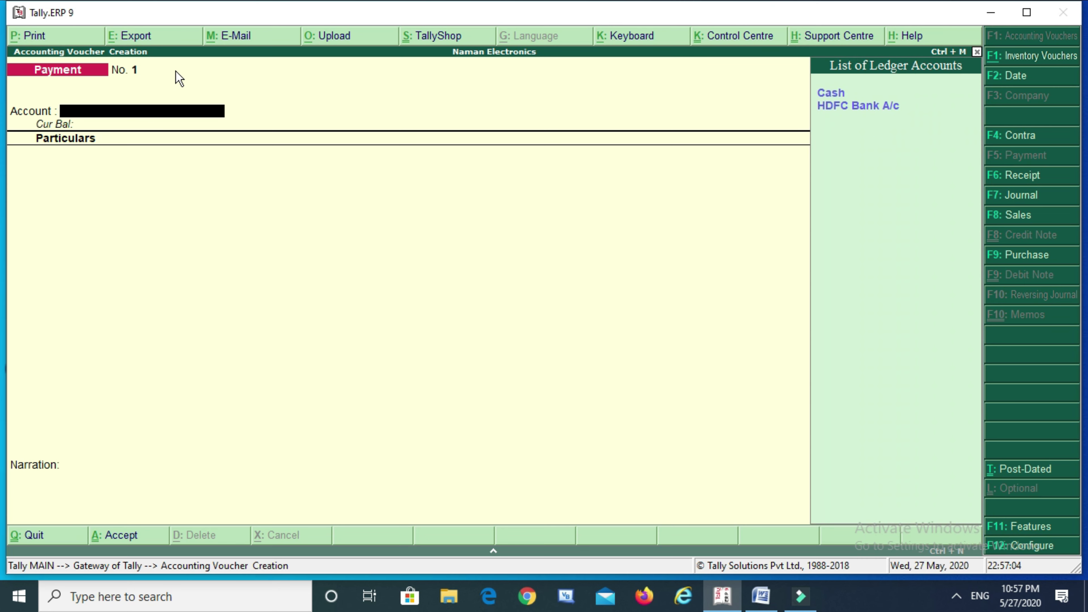
click(858, 112)
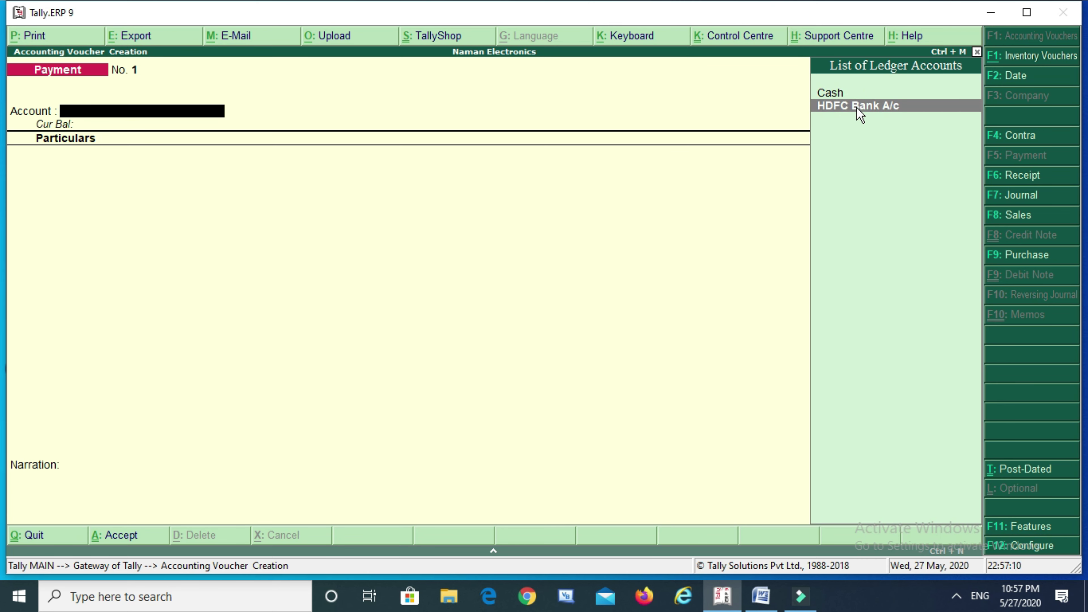
key(Return)
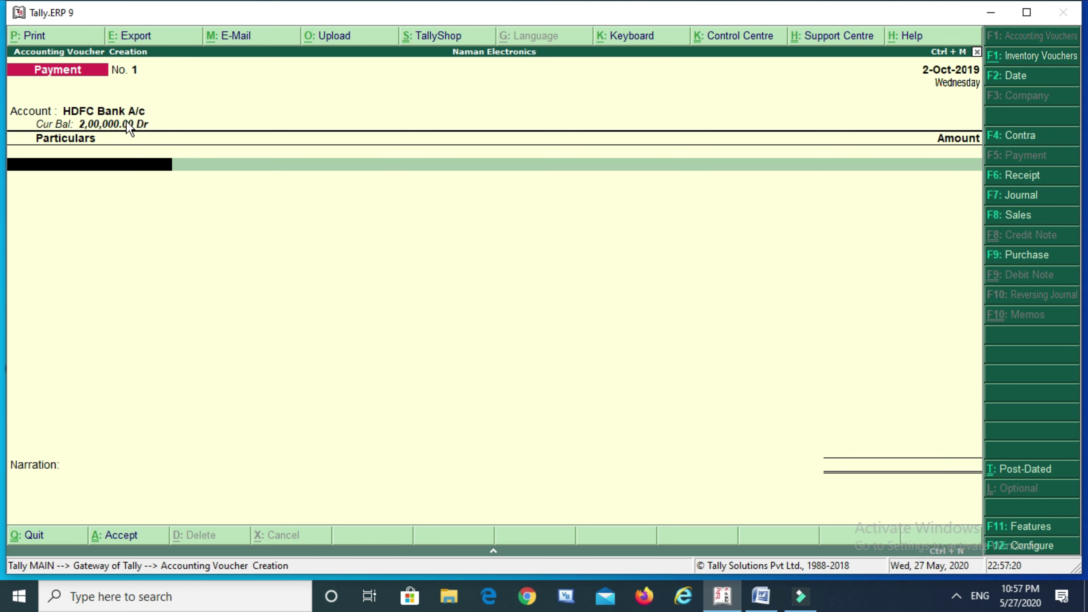
key(space)
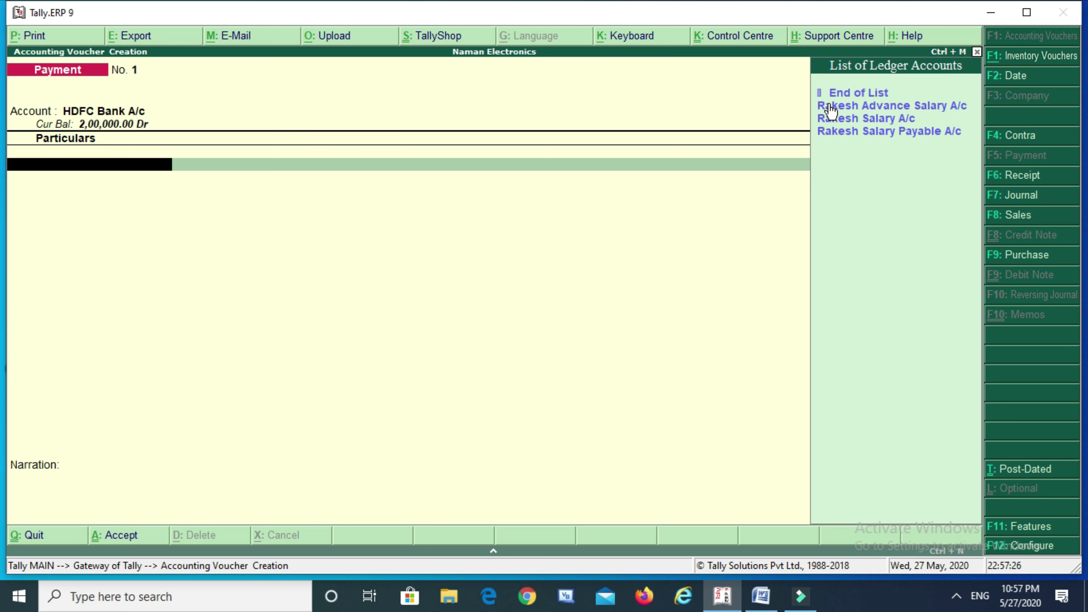
click(876, 107)
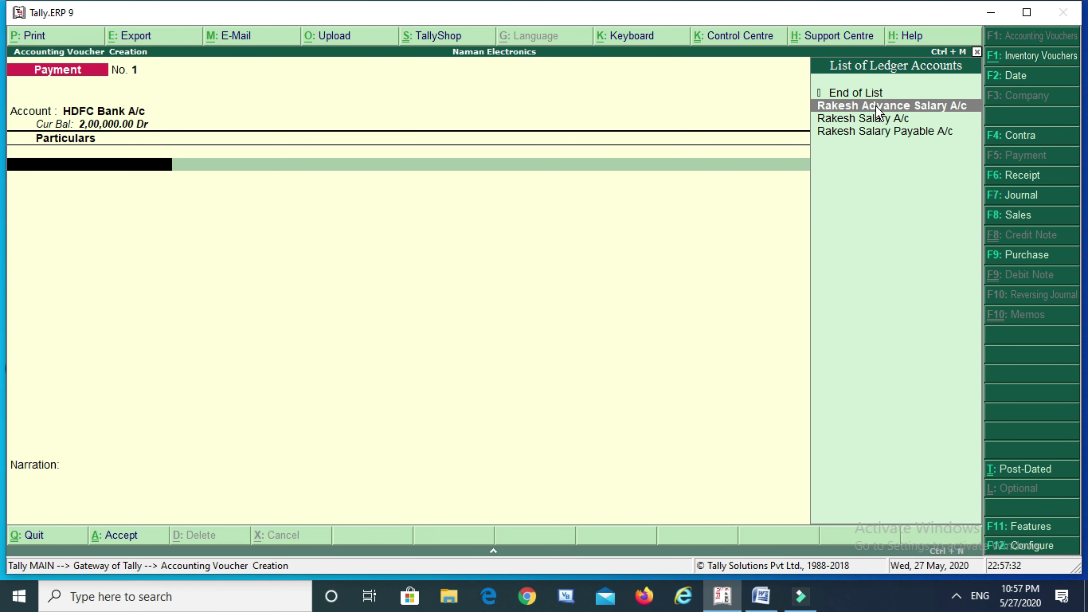
click(875, 105)
text(10000)
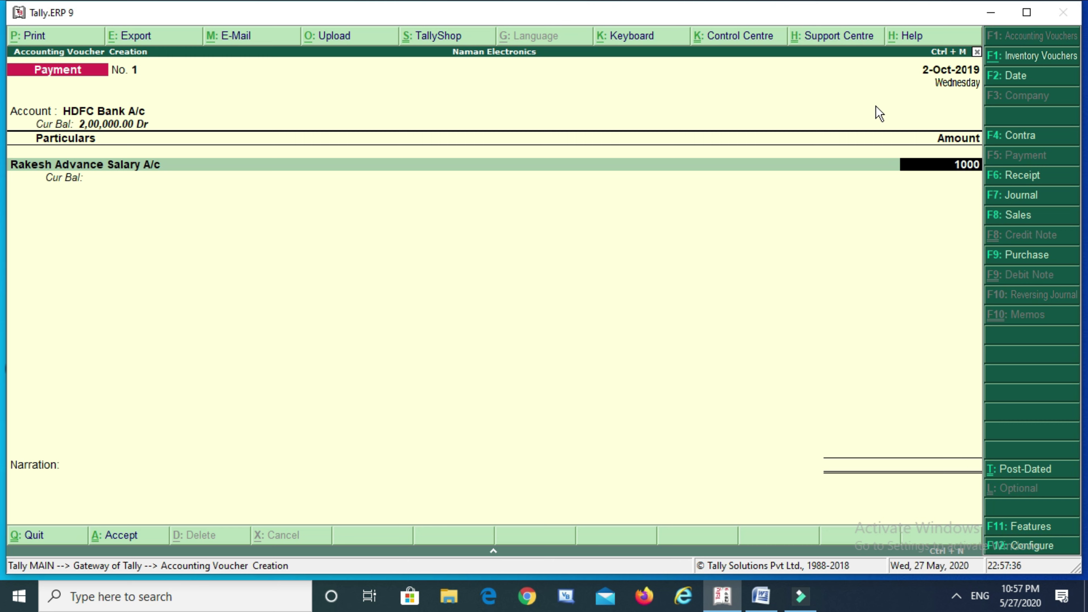
key(Return)
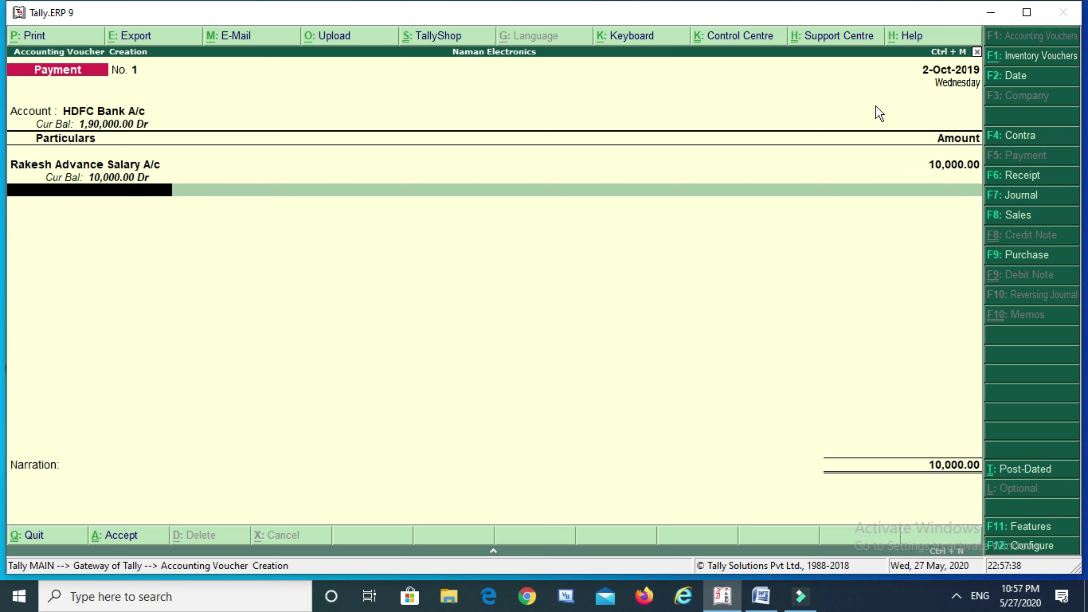
Keep the bank allocation as a cheque without an instrument number, leave the narration blank and save the payment voucher
key(Return)
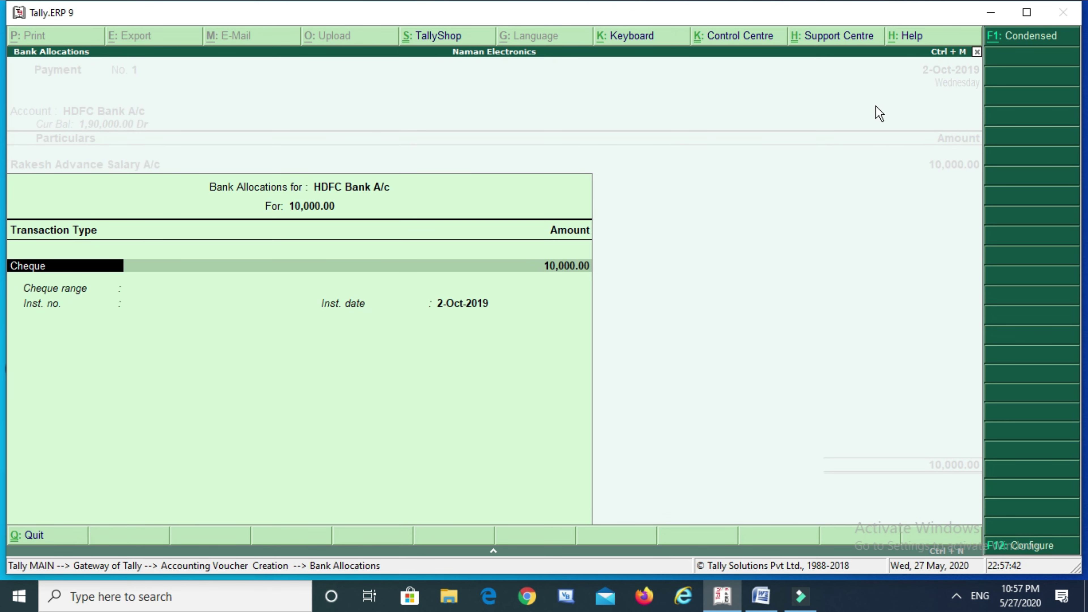
key(Return)
key(Return)
key(Return)
key(Return)
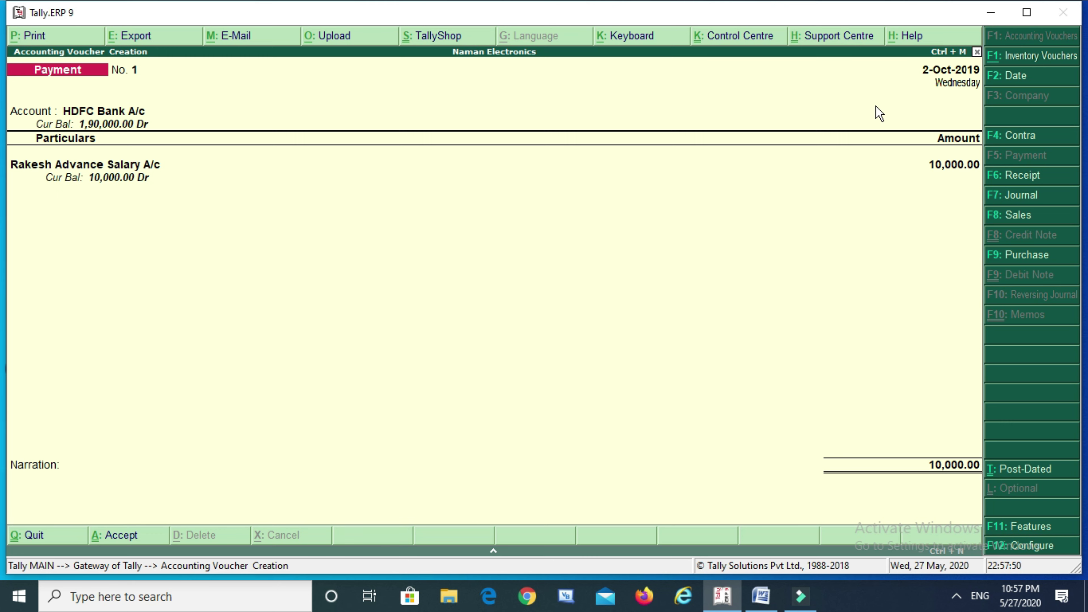
key(Return)
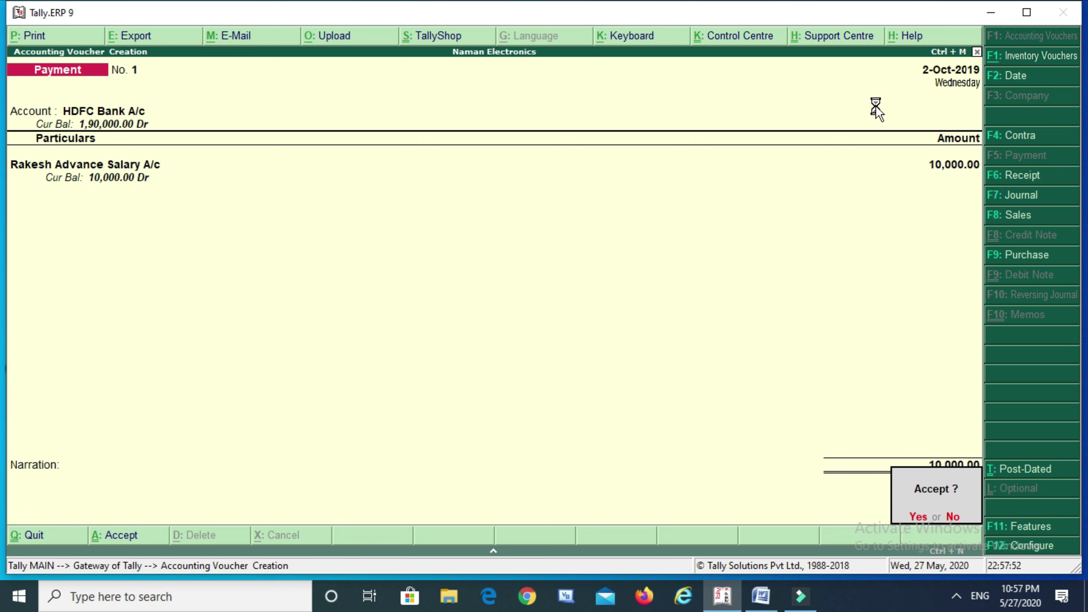
key(Return)
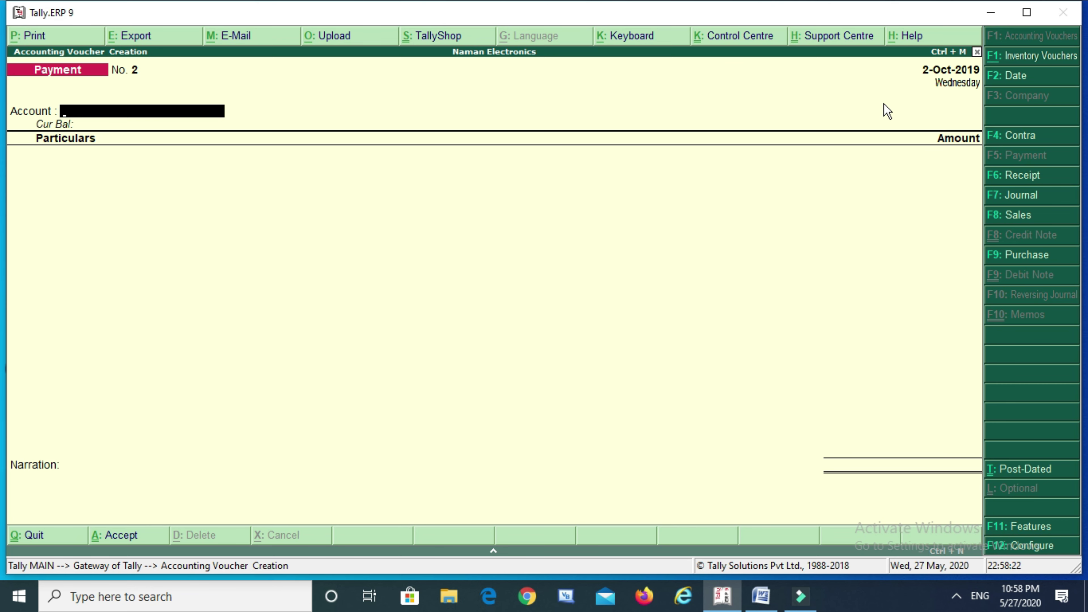
Switch to a journal voucher and configure it to use Cr/Dr instead of To/By and to allow cash accounts
key(F7)
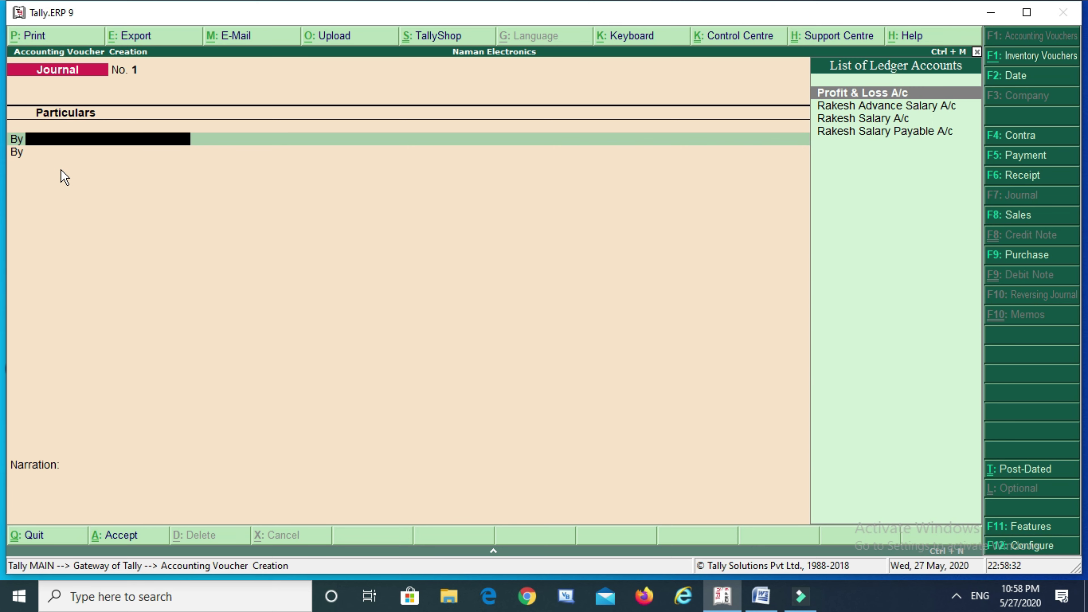
key(F12)
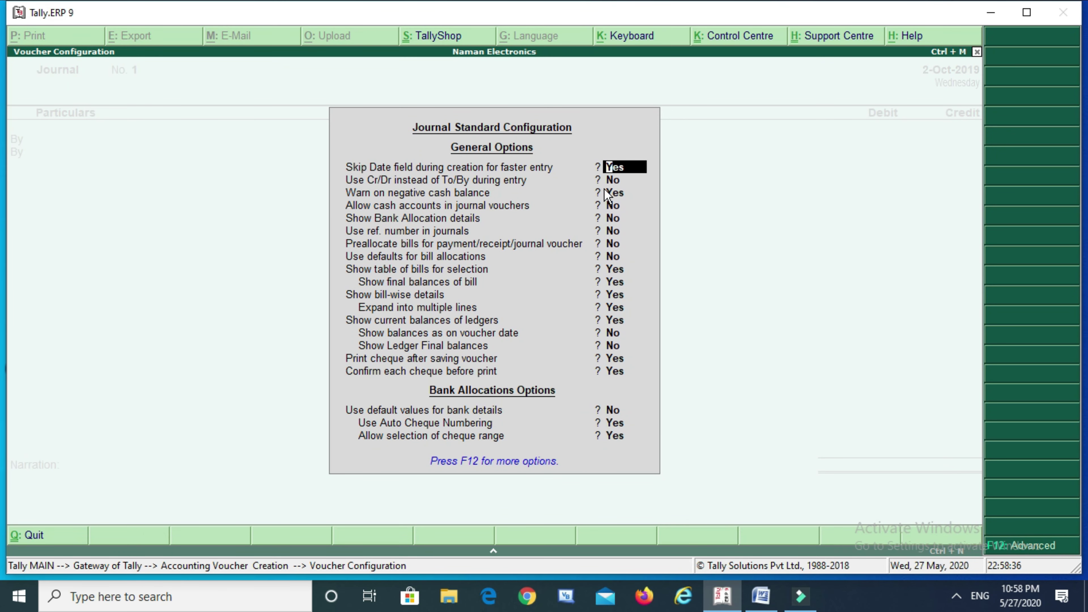
click(611, 183)
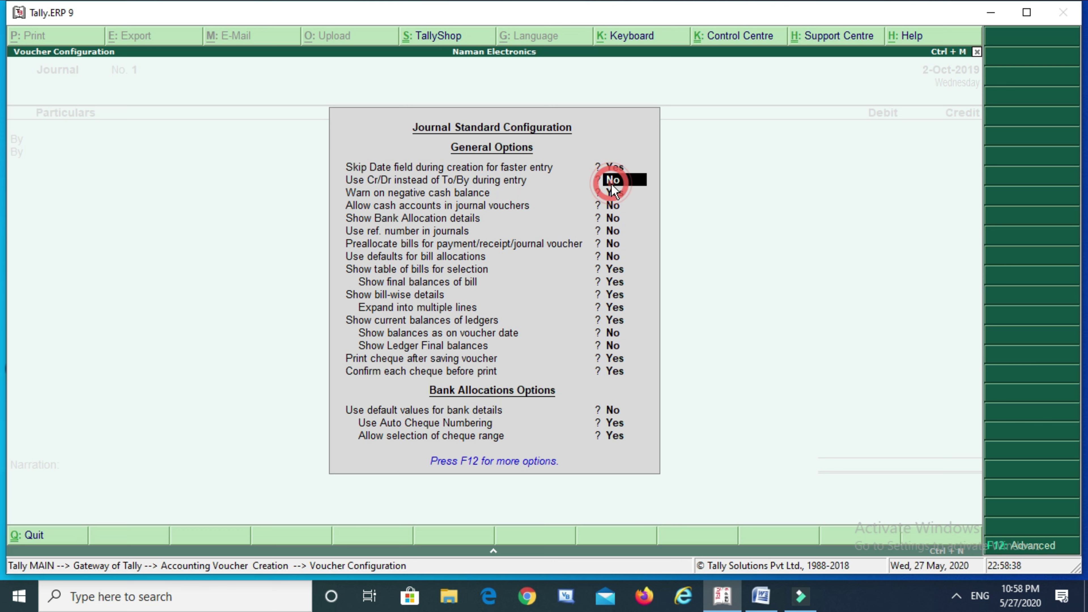
text(y)
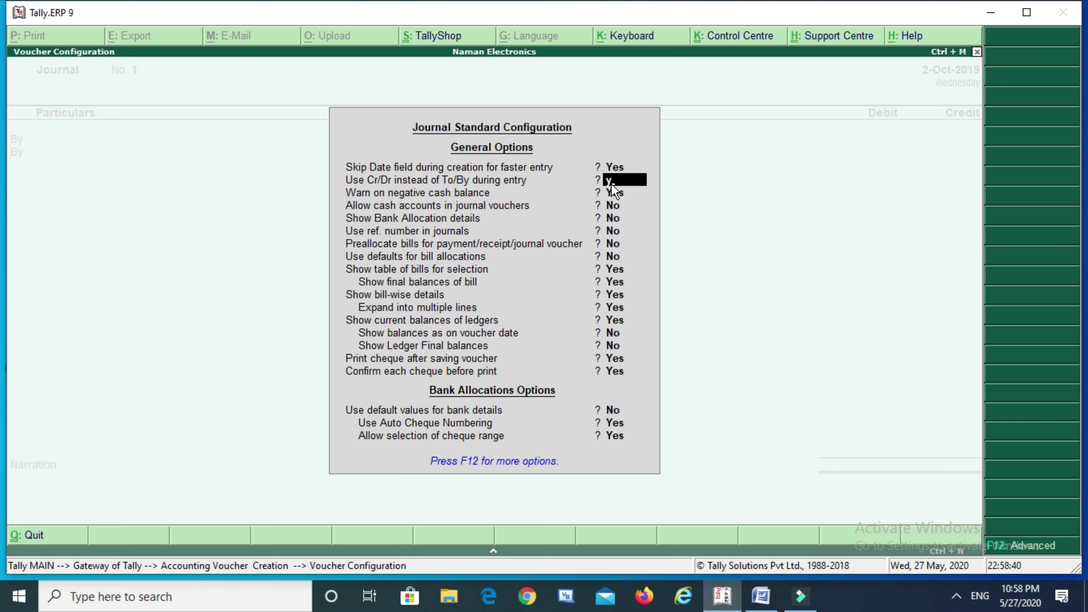
key(Return)
key(Return)
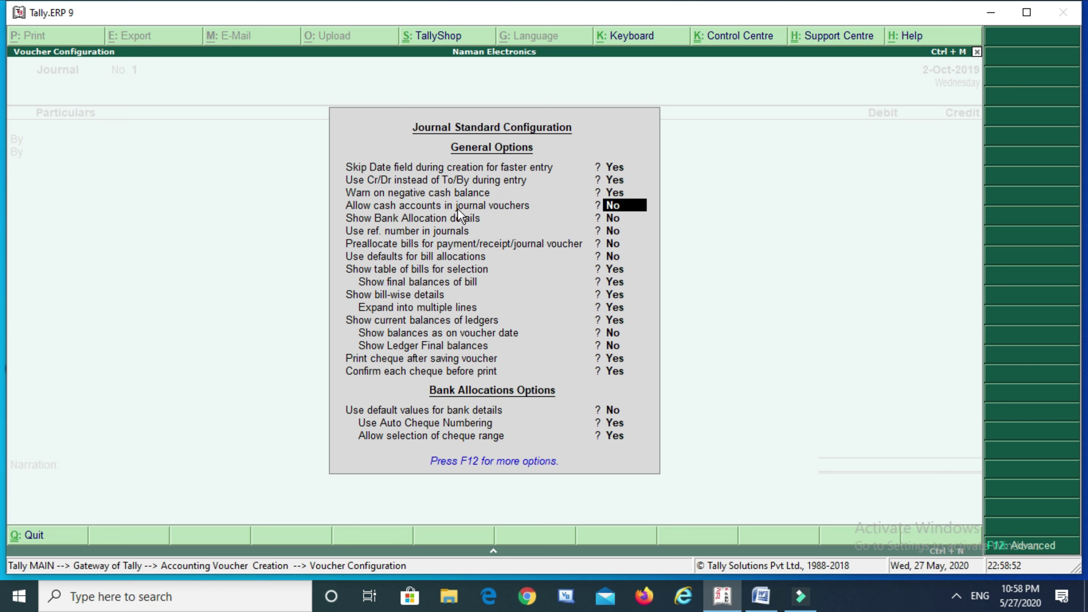
text(y)
key(Return)
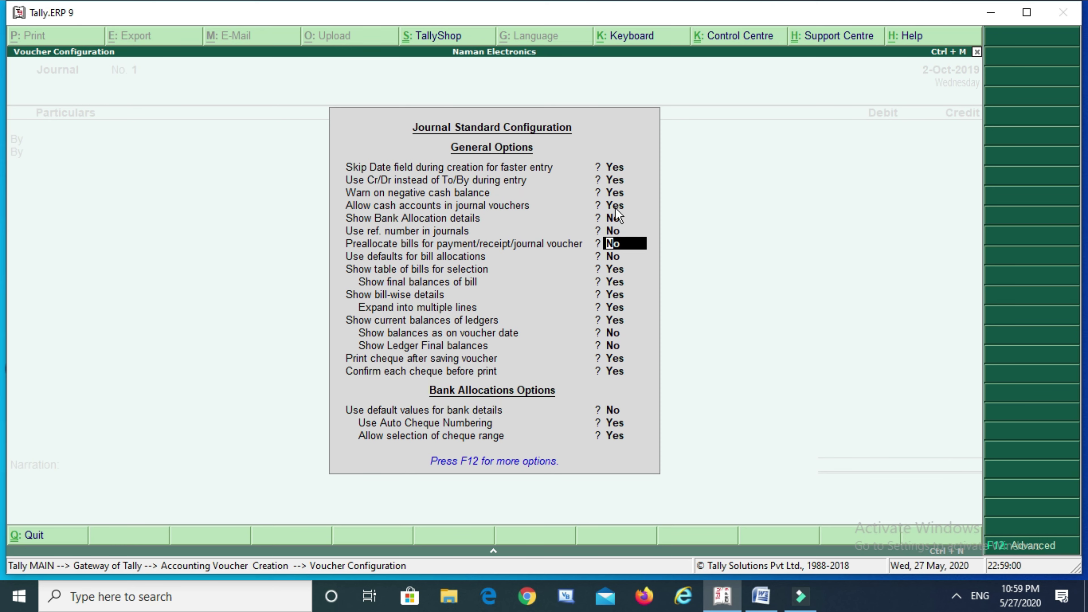
key(ctrl+a)
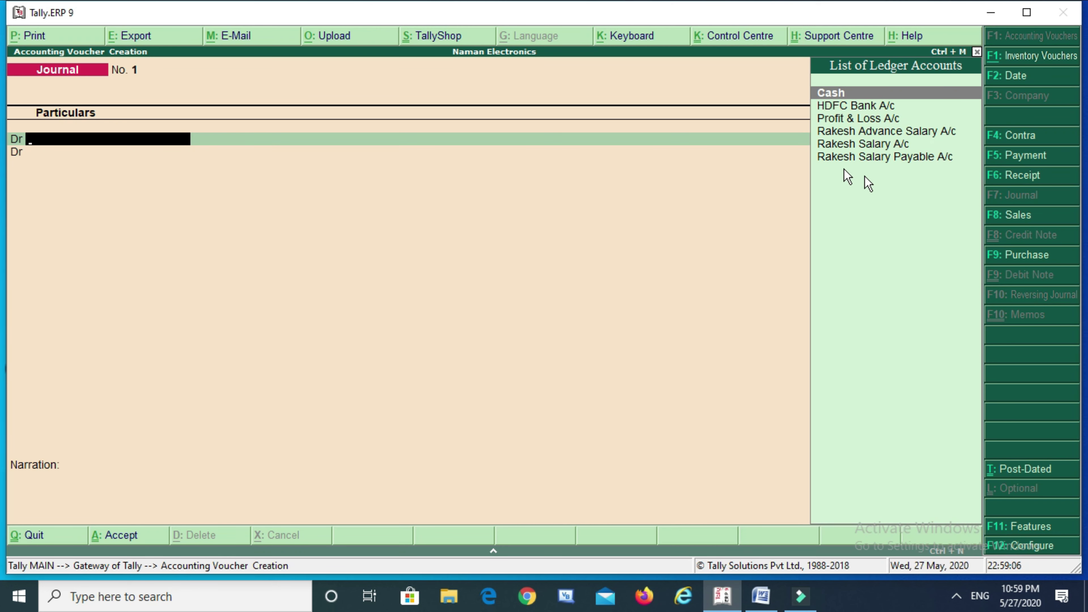
Debit the employee's salary ledger with 40,000 and set the journal voucher's date to 31-10-2019
click(843, 145)
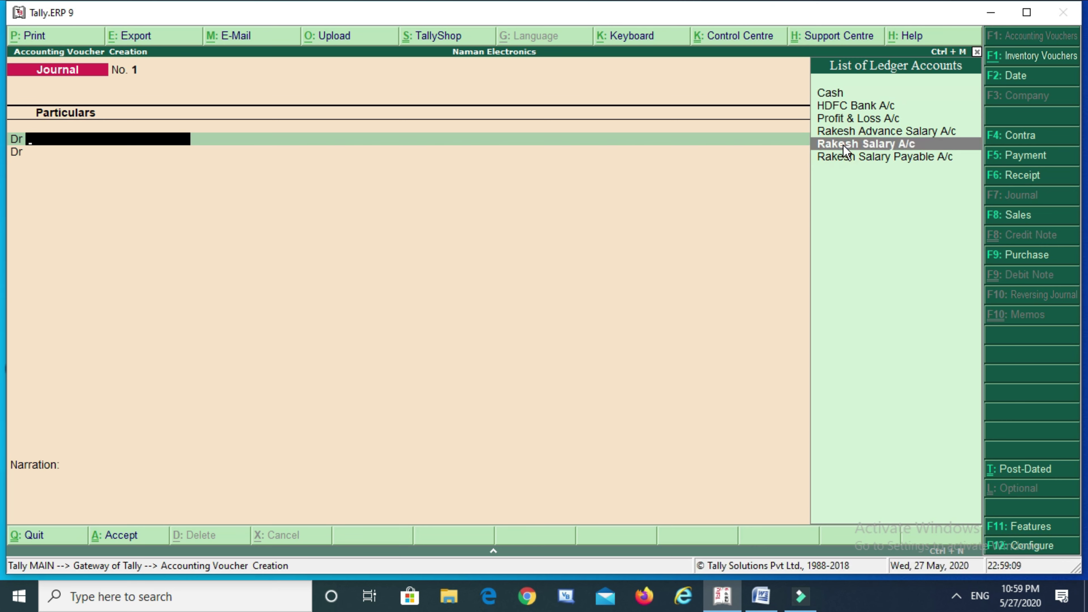
click(843, 145)
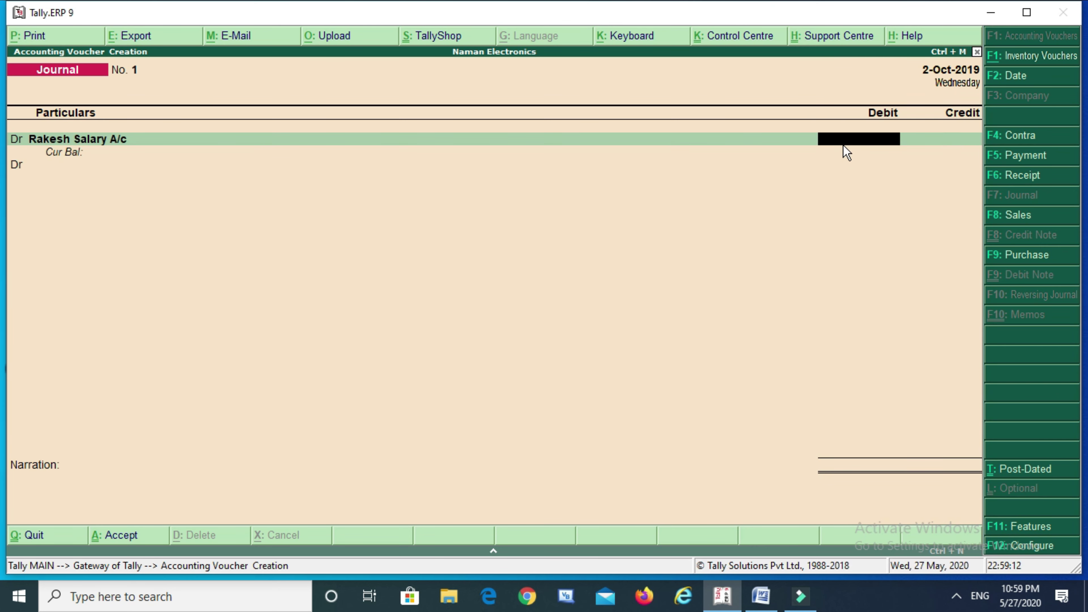
text(40000)
key(F2)
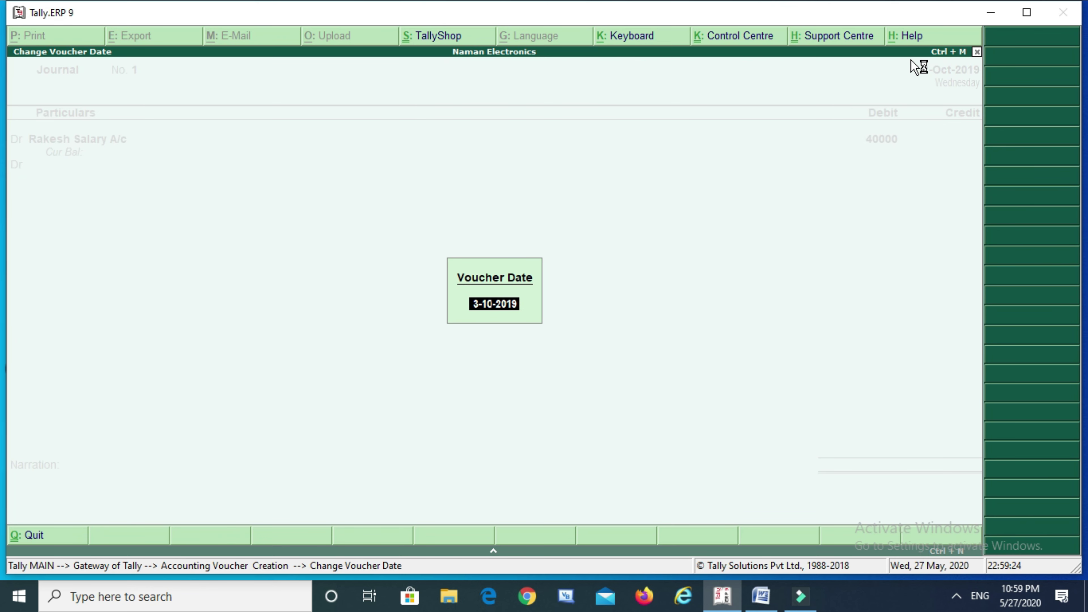
text(31-10)
key(Return)
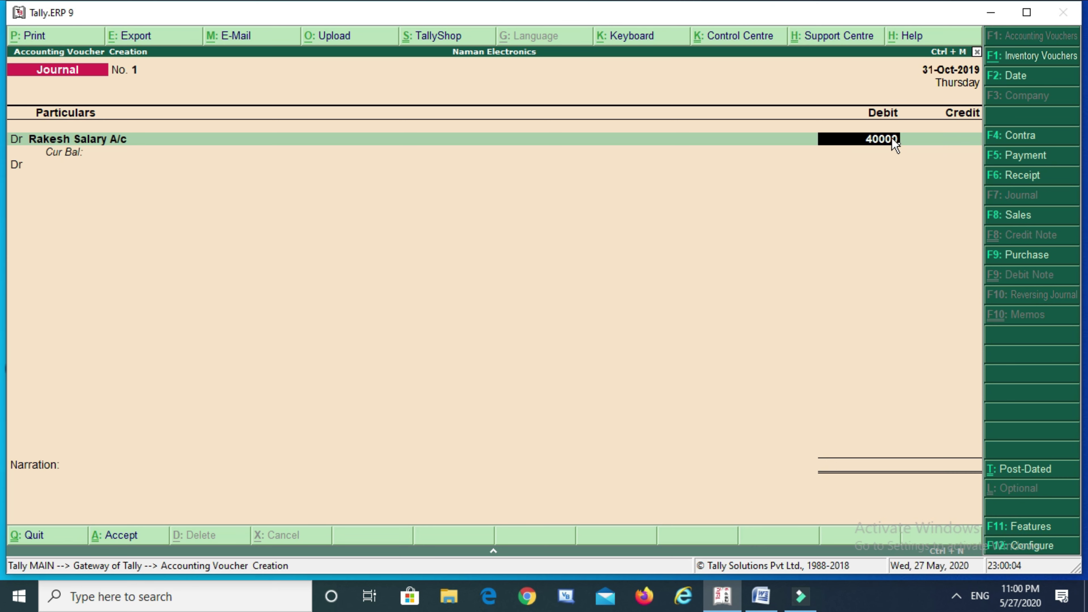
key(Return)
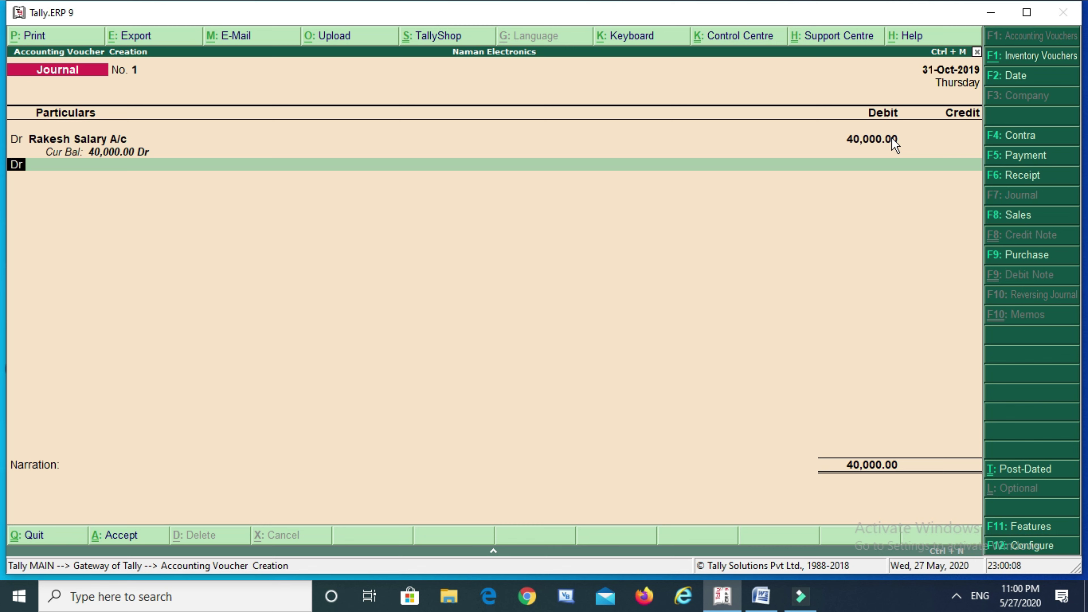
Add a credit line of 10,000 for the employee's advance salary ledger
text(c)
key(Return)
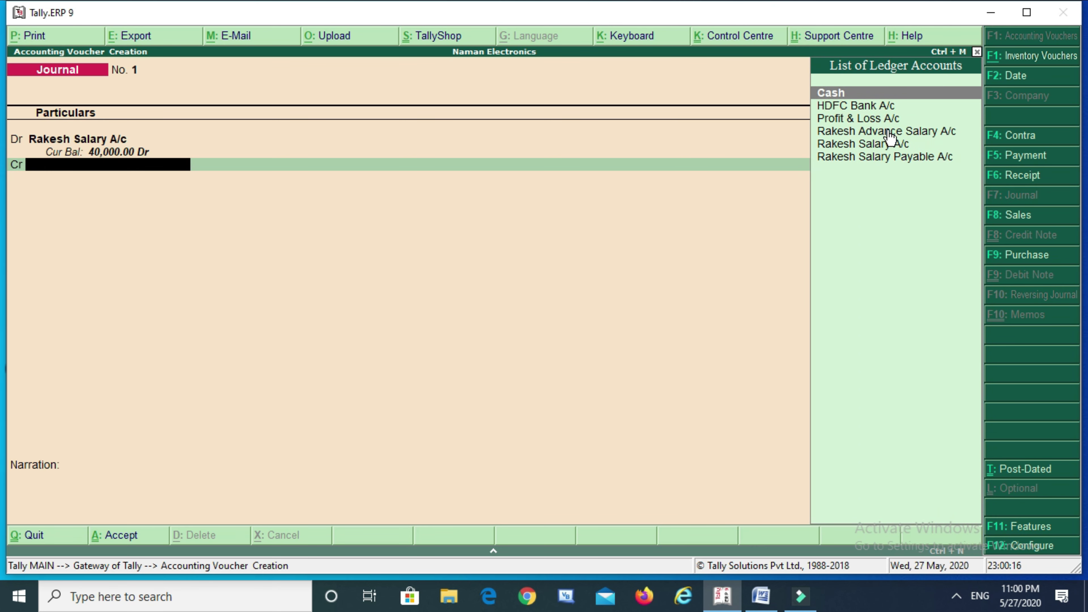
click(889, 132)
key(Return)
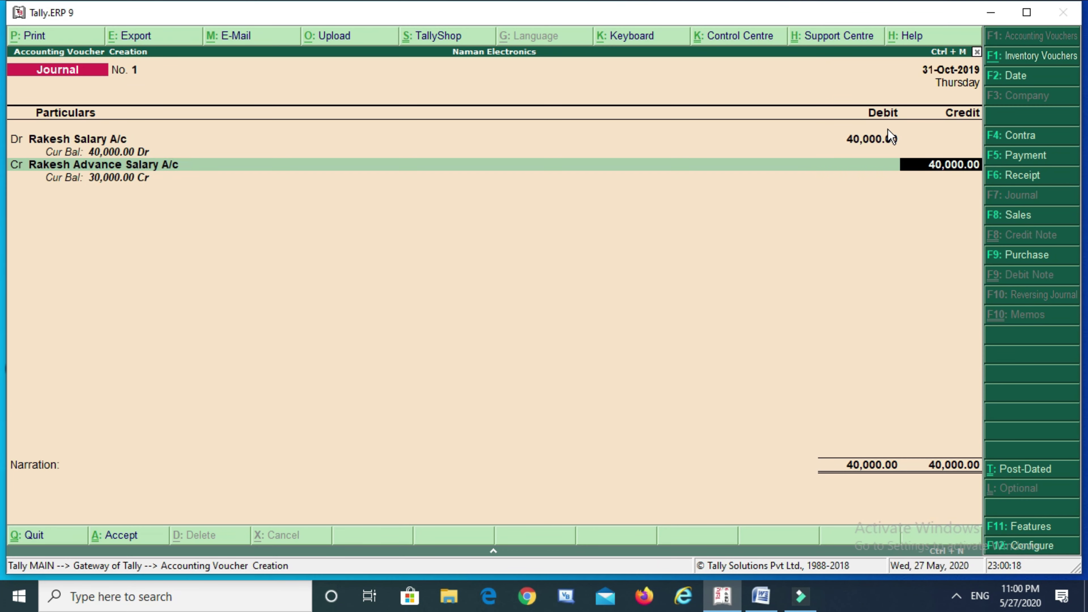
text(10000)
key(Return)
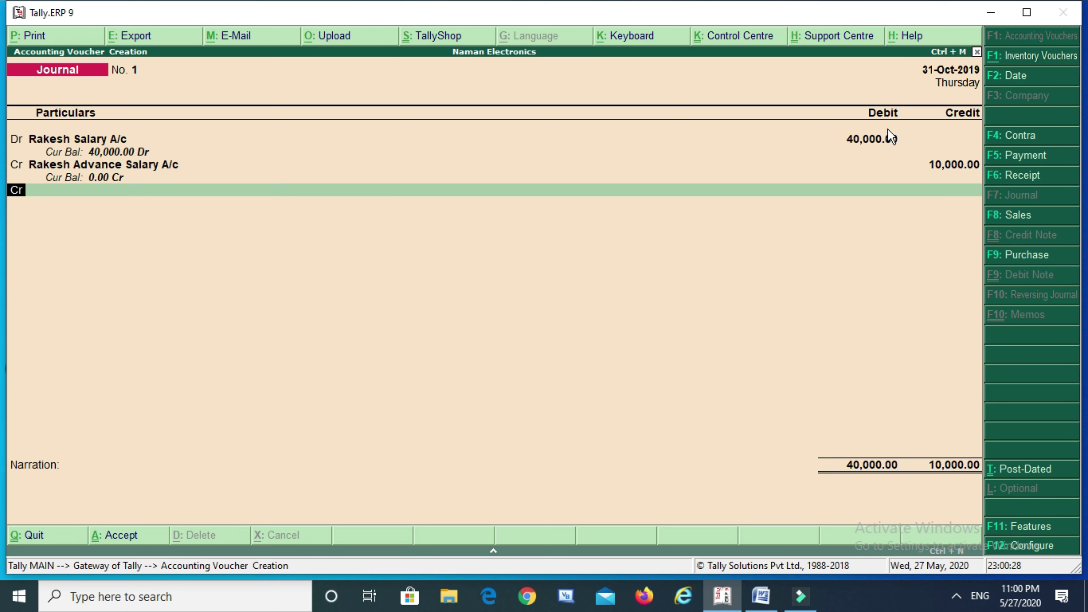
Credit the employee's salary payable ledger with 30,000, leave the narration blank and save the journal voucher
key(Return)
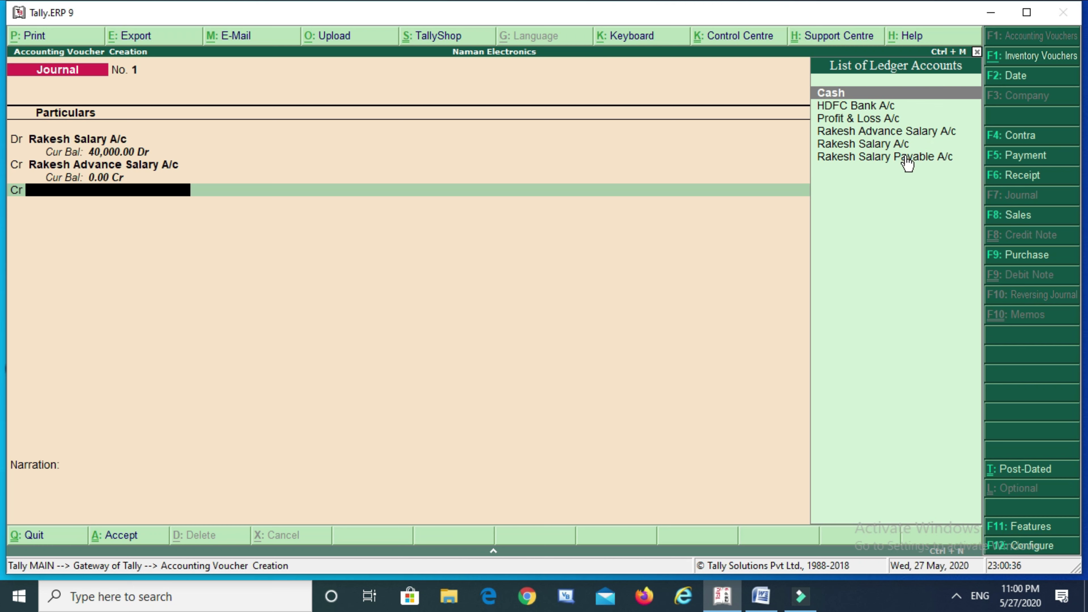
key(Down)
key(Down)
key(Down)
key(Down)
key(Down)
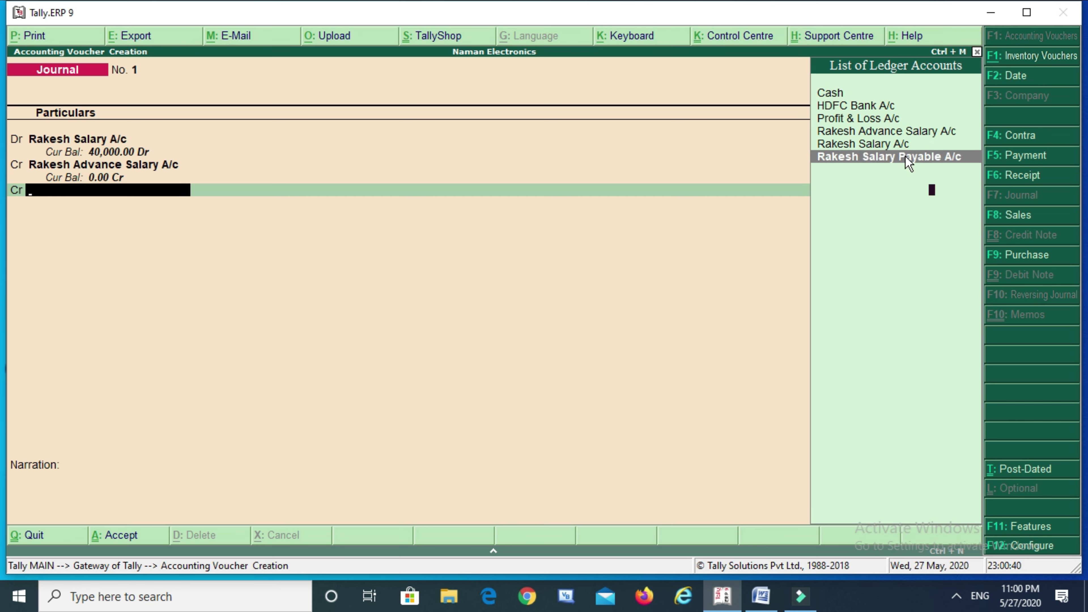
key(Return)
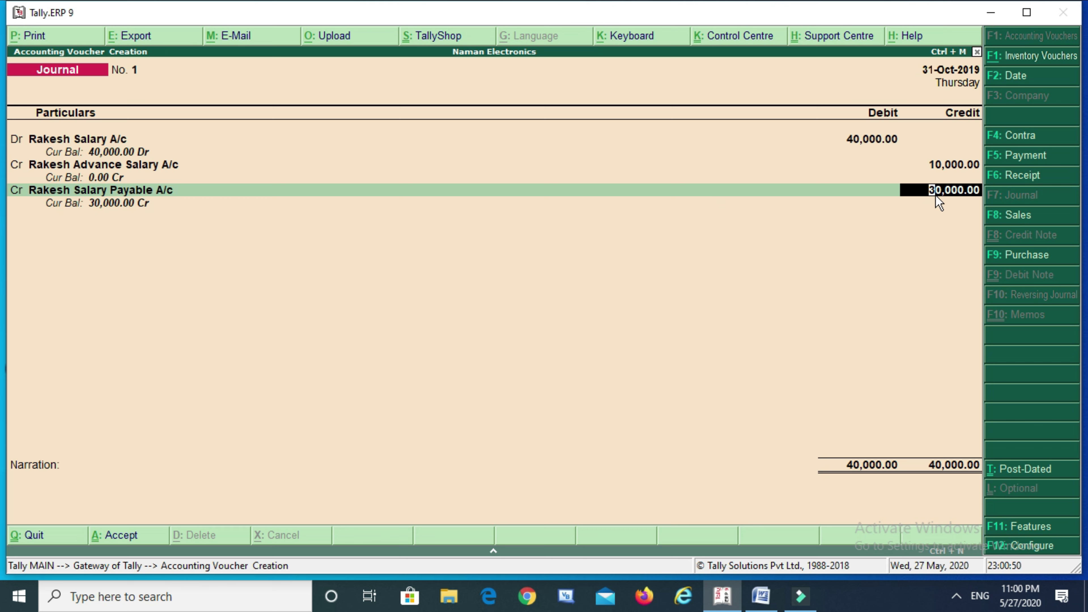
key(Return)
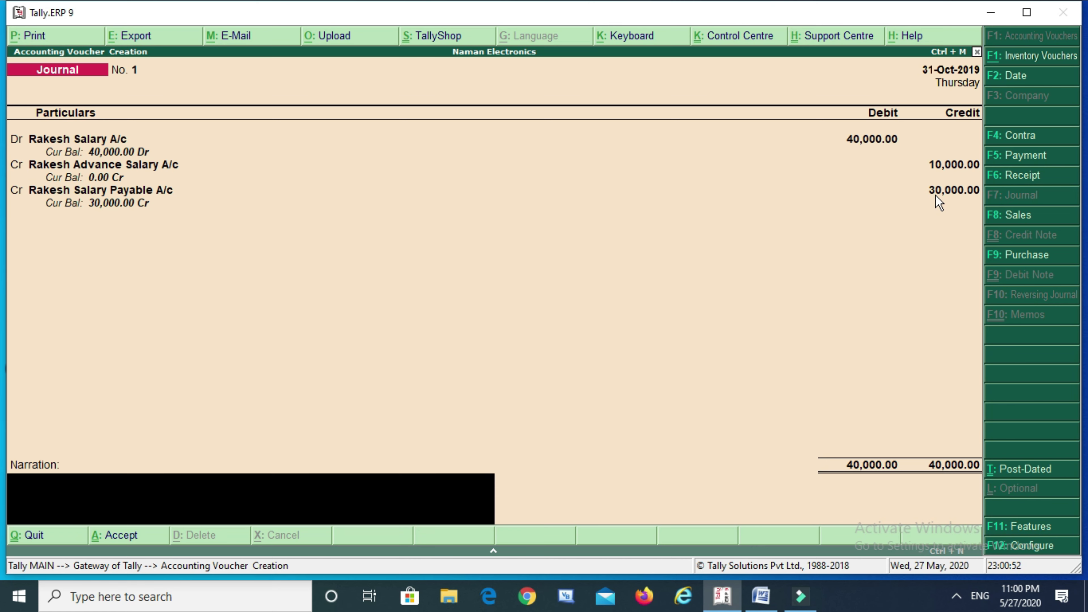
key(Return)
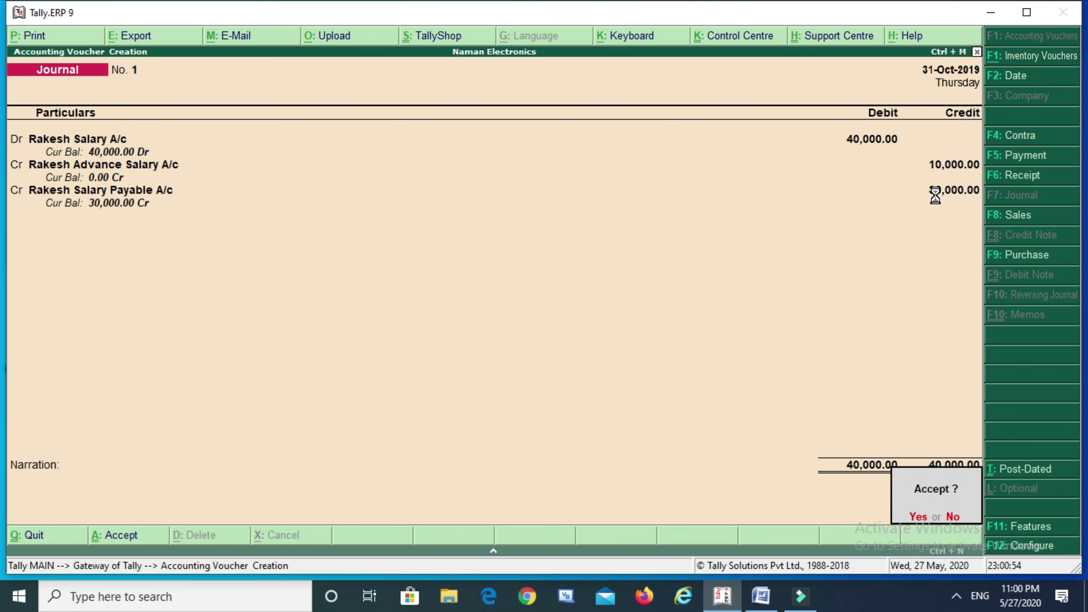
key(Return)
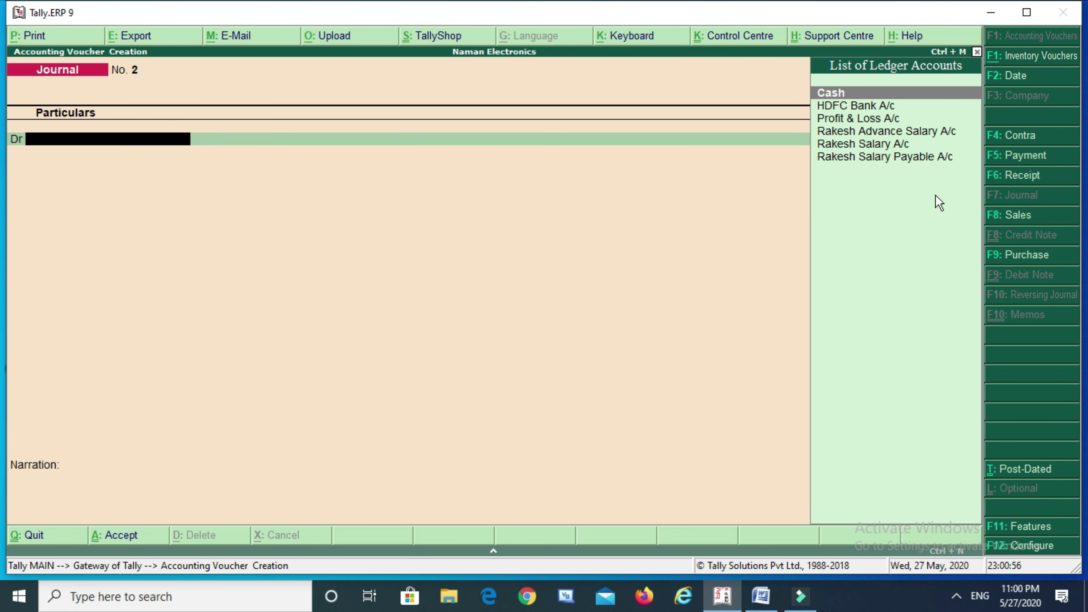
Leave voucher entry for the Gateway of Tally and open the Balance Sheet report
key(Escape)
key(Return)
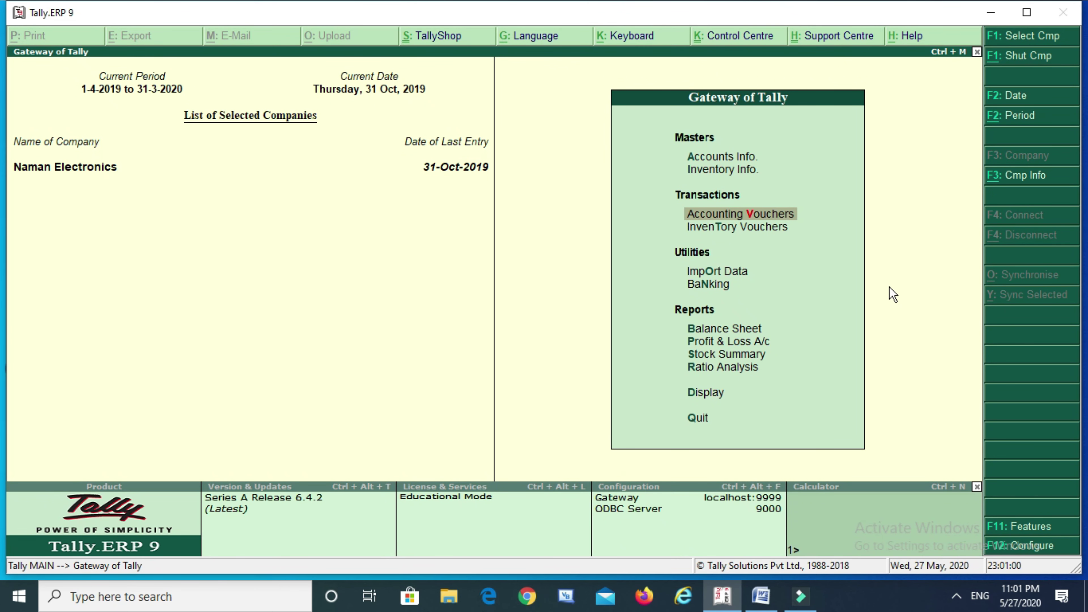
click(715, 332)
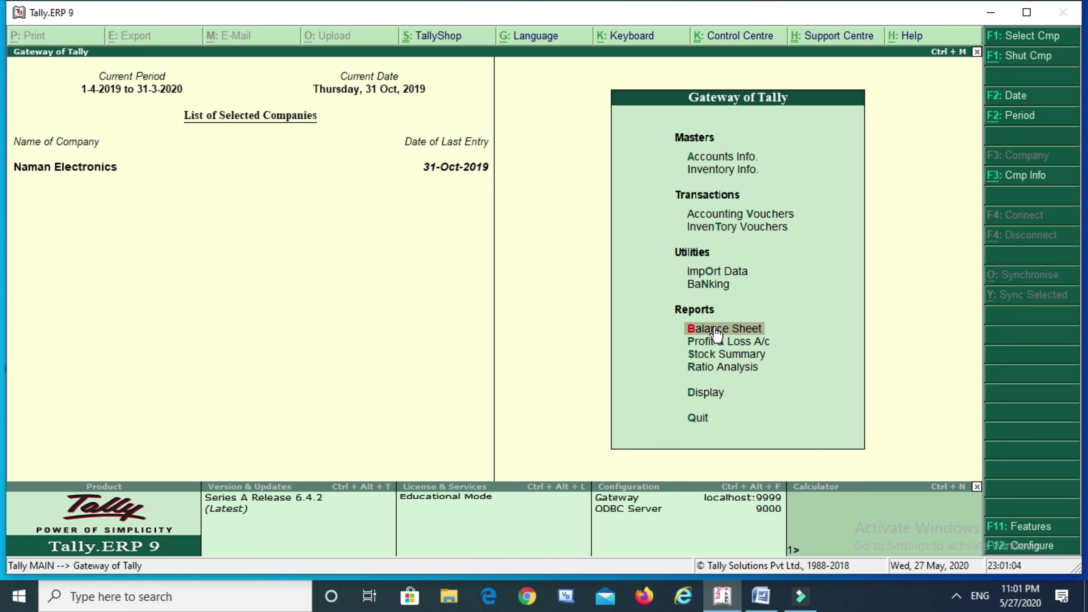
click(715, 333)
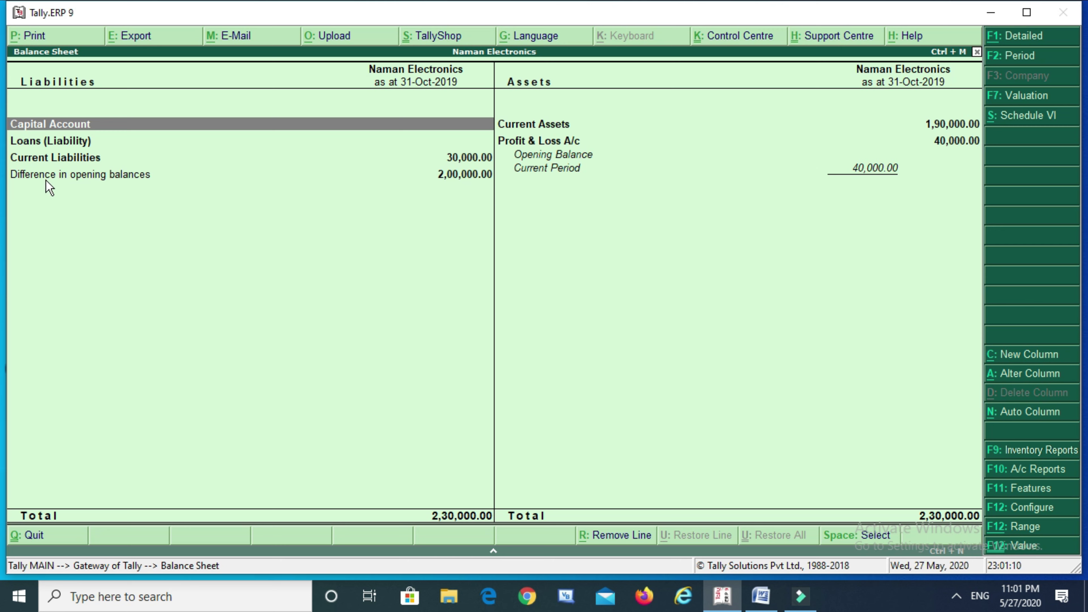
Examine the Current Liabilities group summary from the Balance Sheet and return to the Gateway of Tally
click(470, 158)
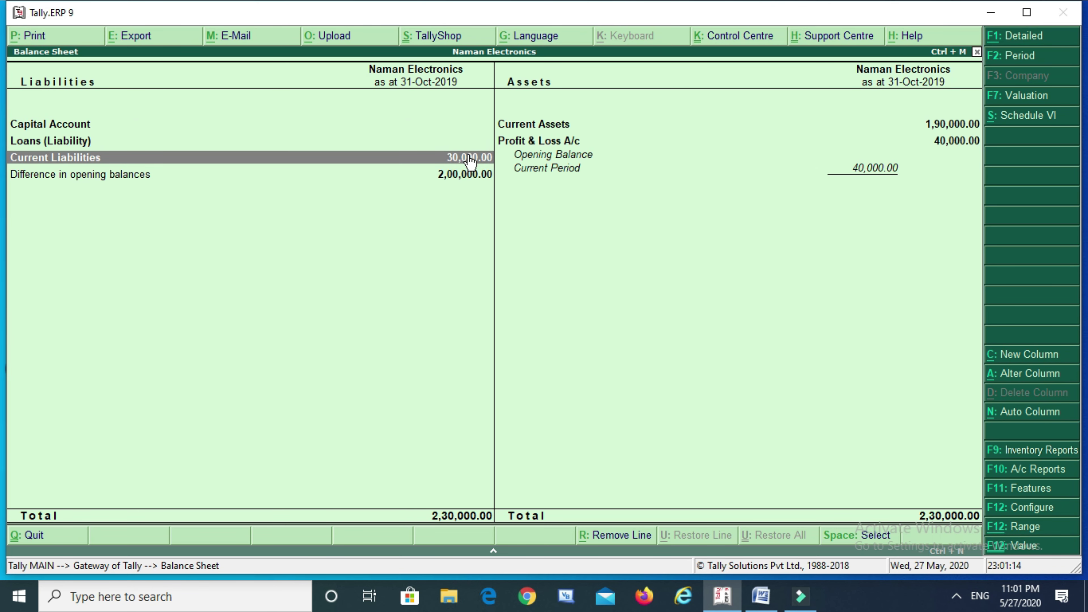
click(470, 158)
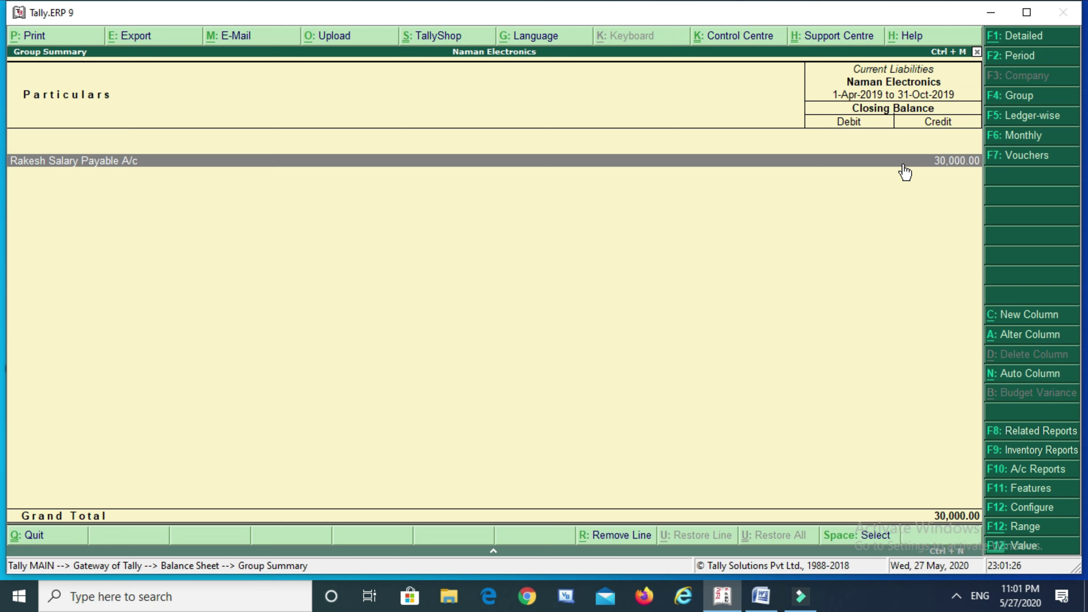
key(Escape)
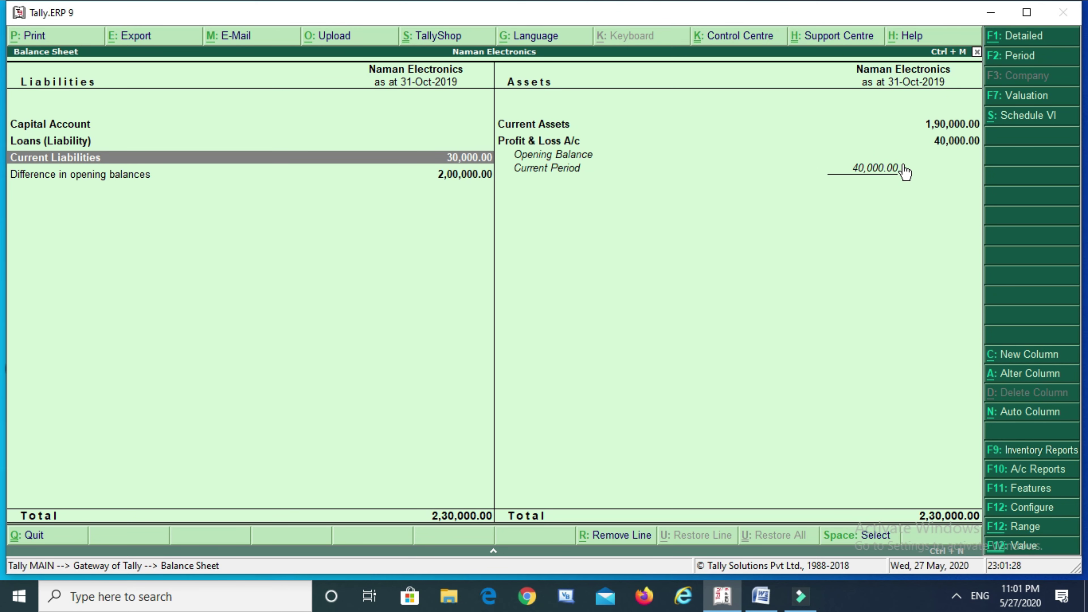
key(Escape)
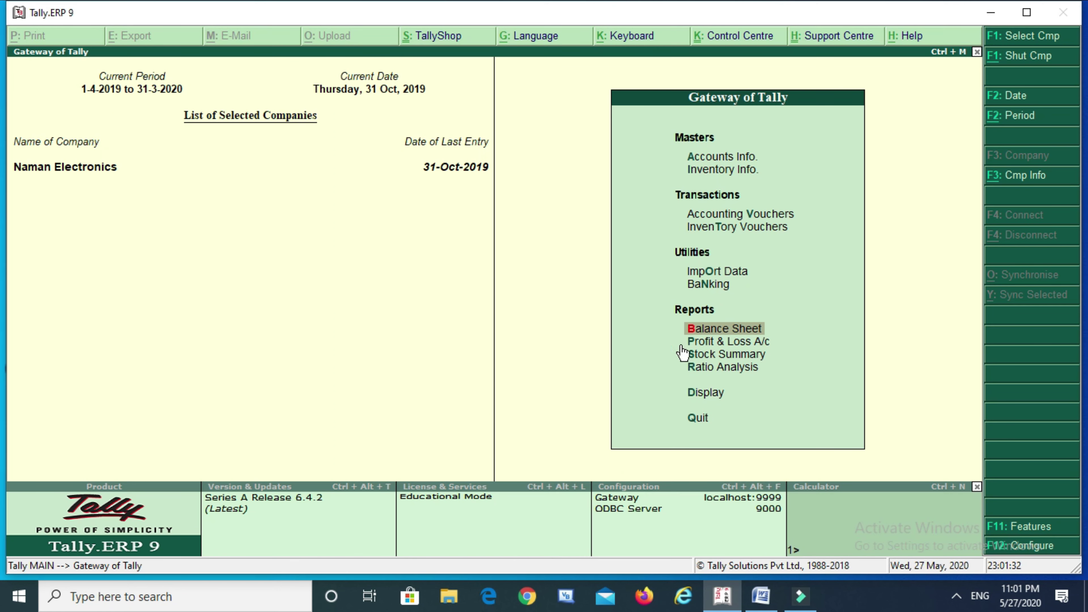
Open the Profit & Loss A/c, examine the Indirect Expenses breakdown and return to the Gateway of Tally
click(729, 342)
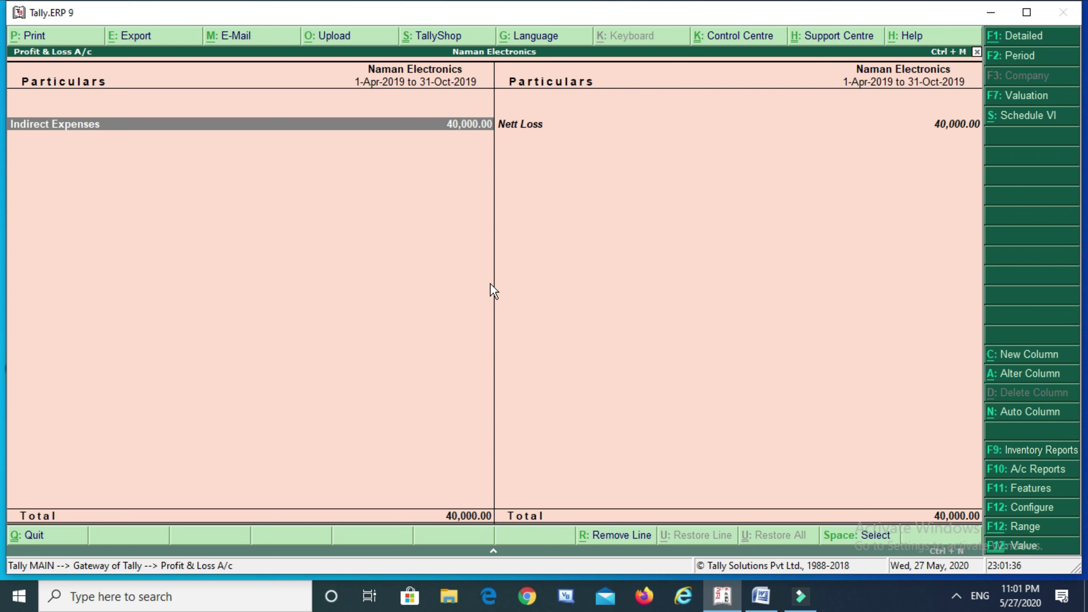
click(324, 134)
click(324, 134)
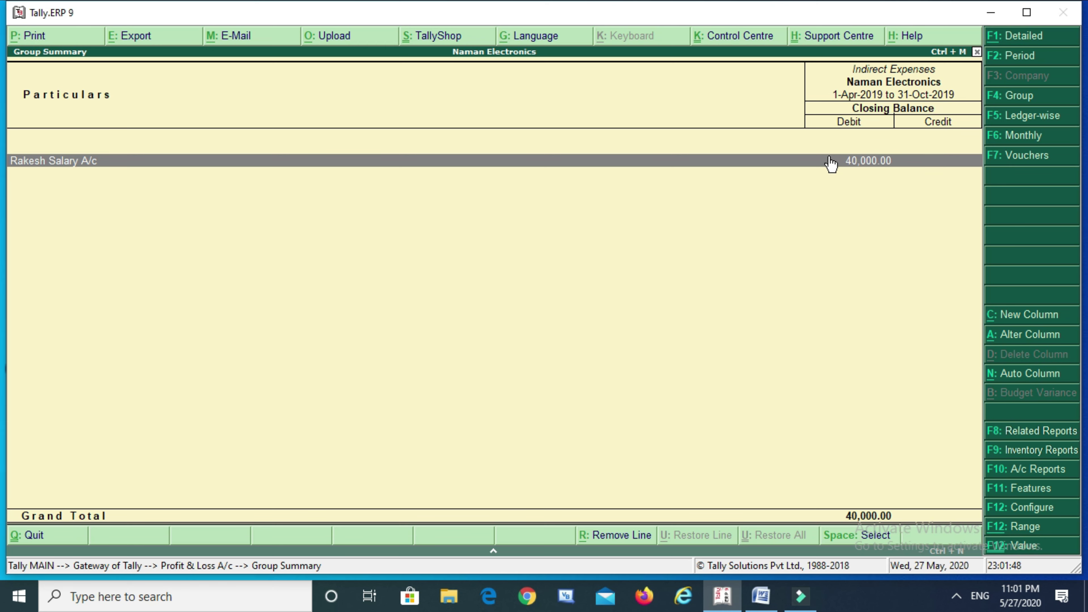
key(Escape)
key(Escape)
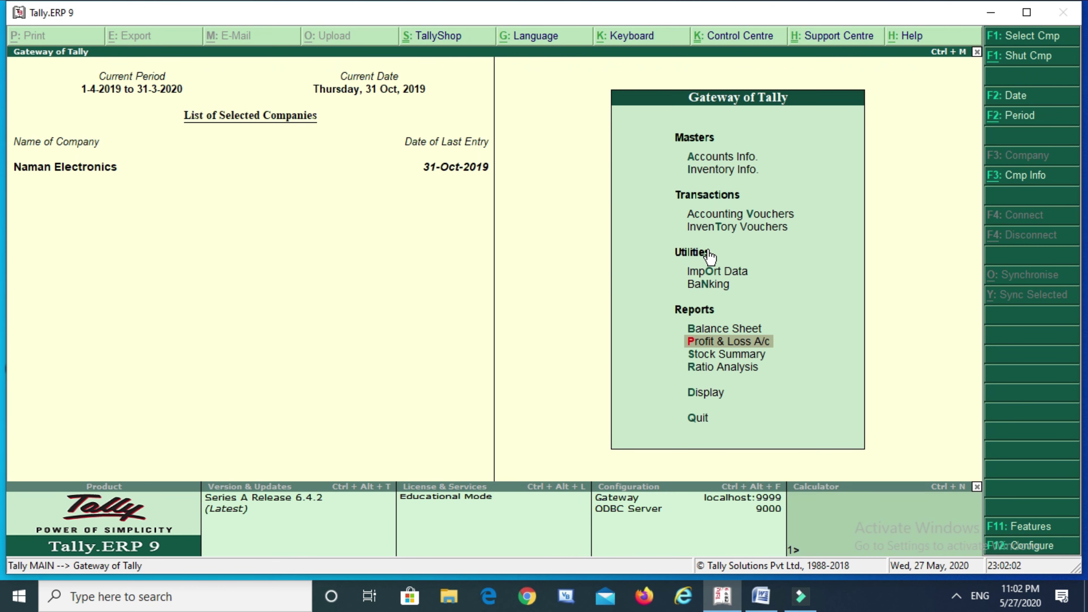
Start a new payment voucher and set its date to 1-11-2019
click(738, 218)
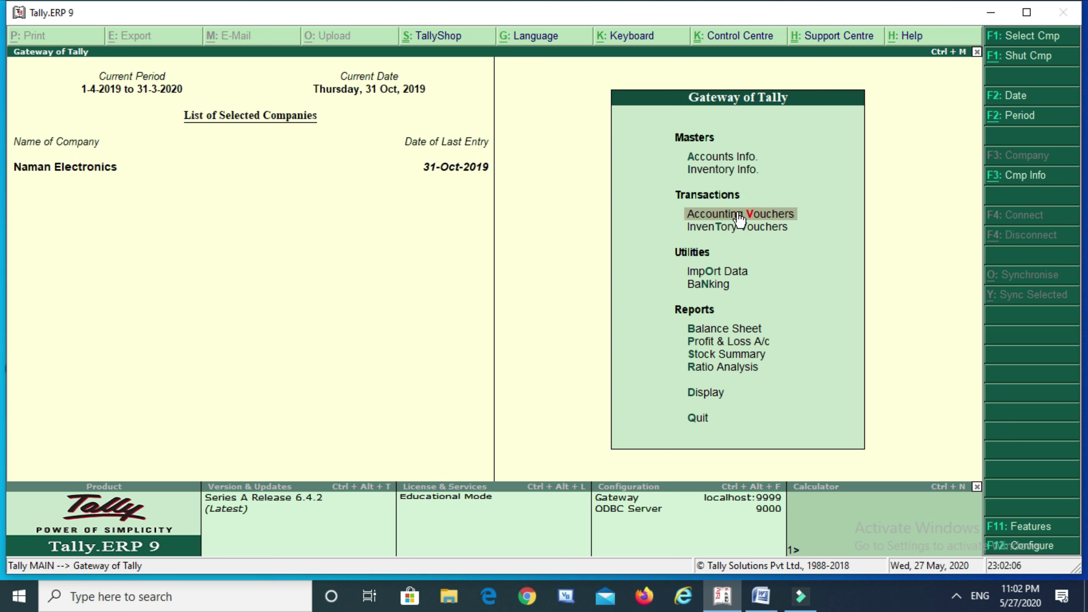
click(738, 219)
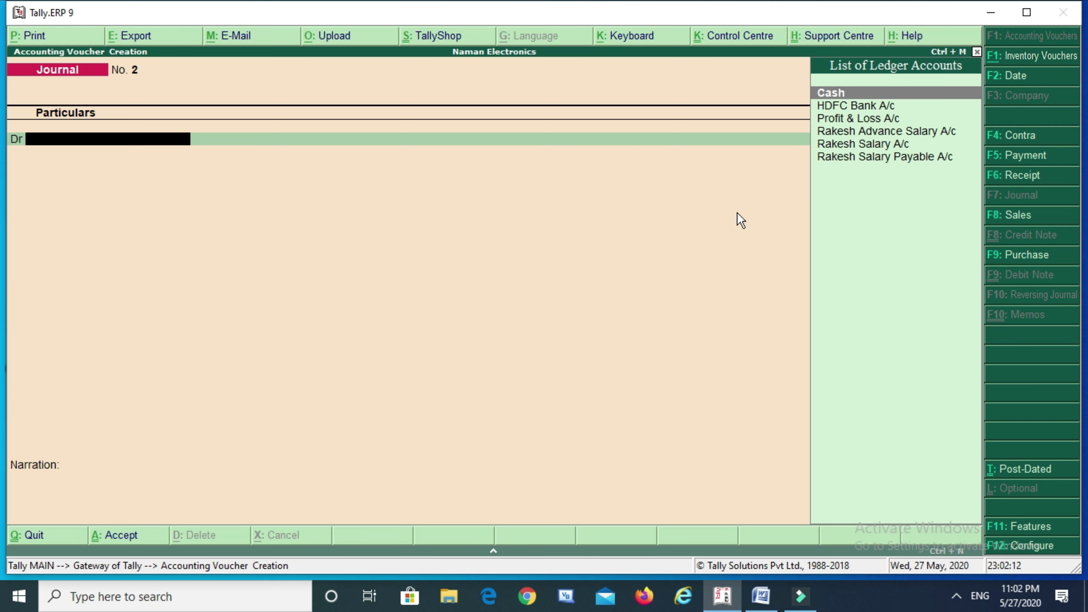
key(F5)
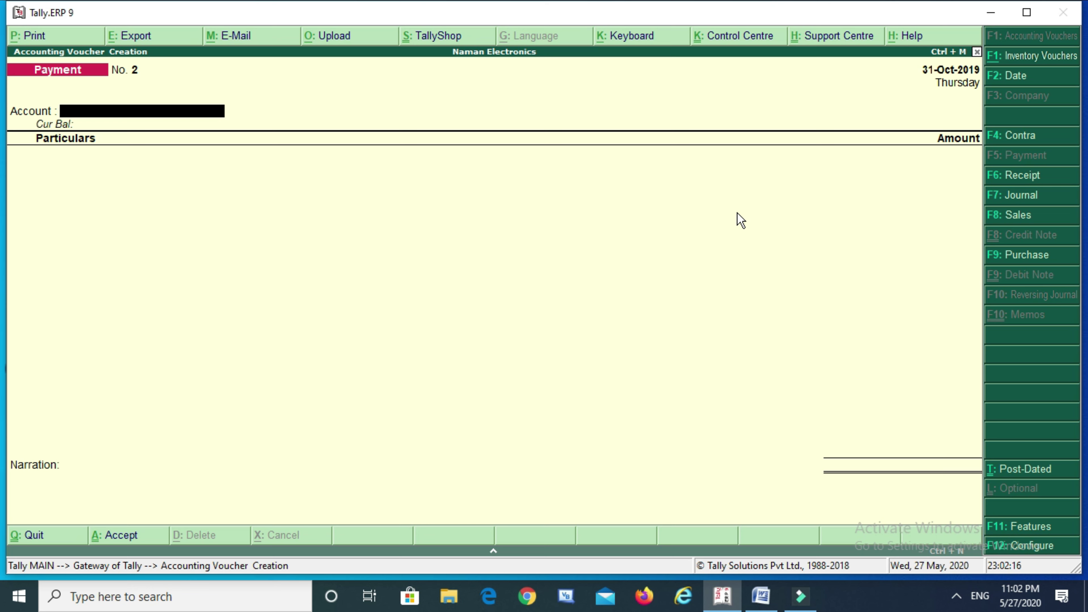
key(F2)
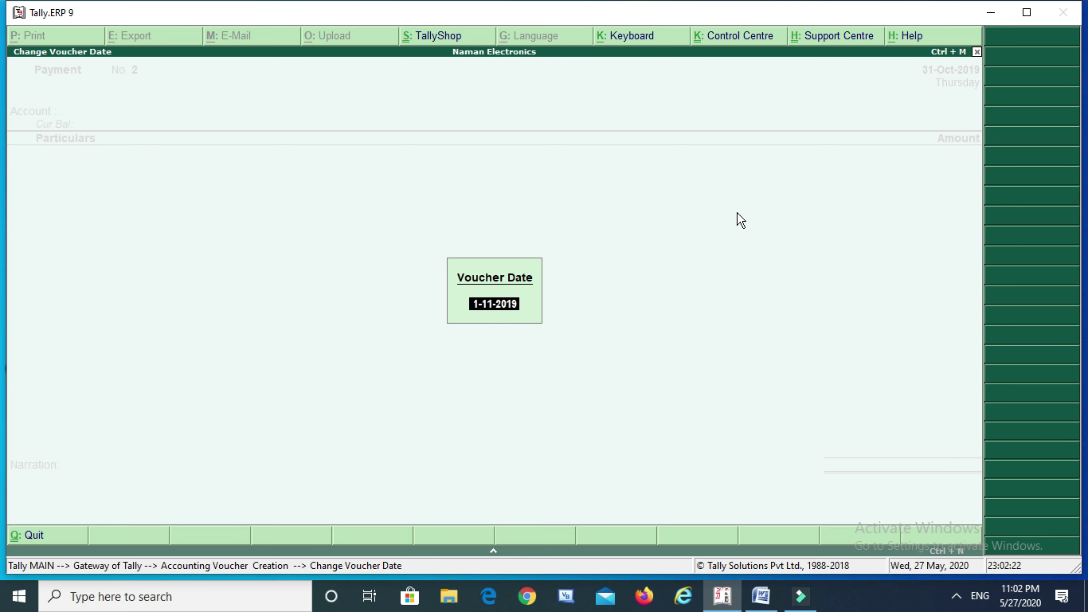
key(Return)
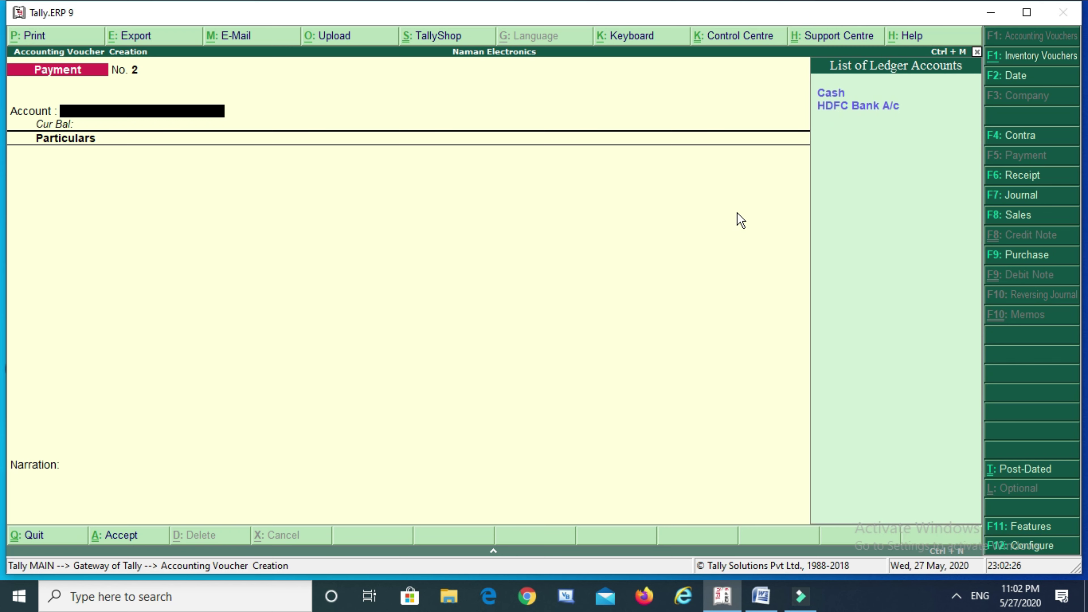
Pay 30,000 from HDFC Bank A/c against the employee's salary payable ledger in the payment voucher
key(Down)
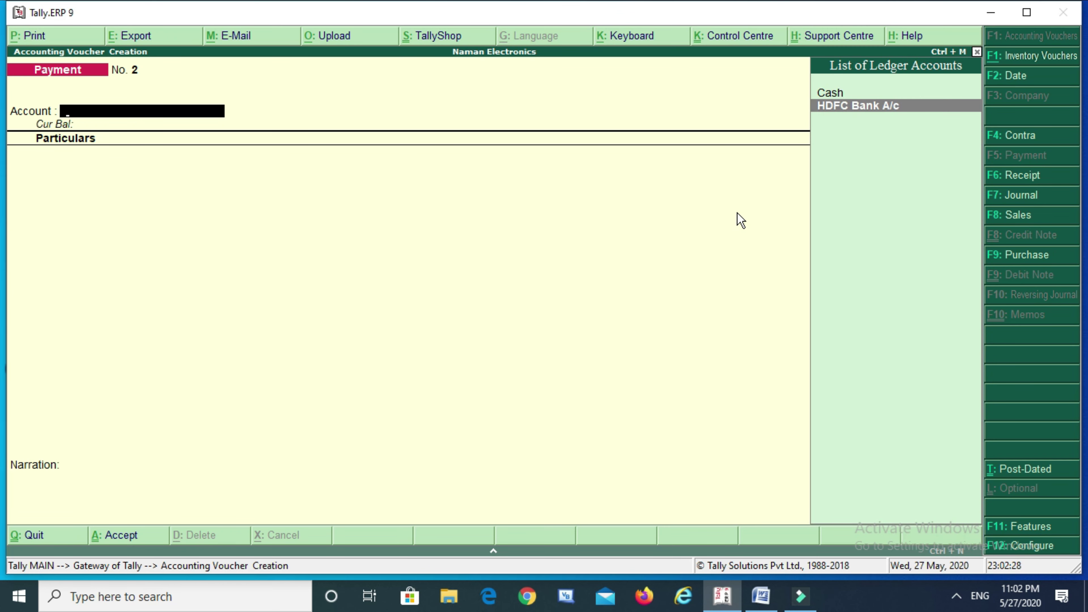
key(Return)
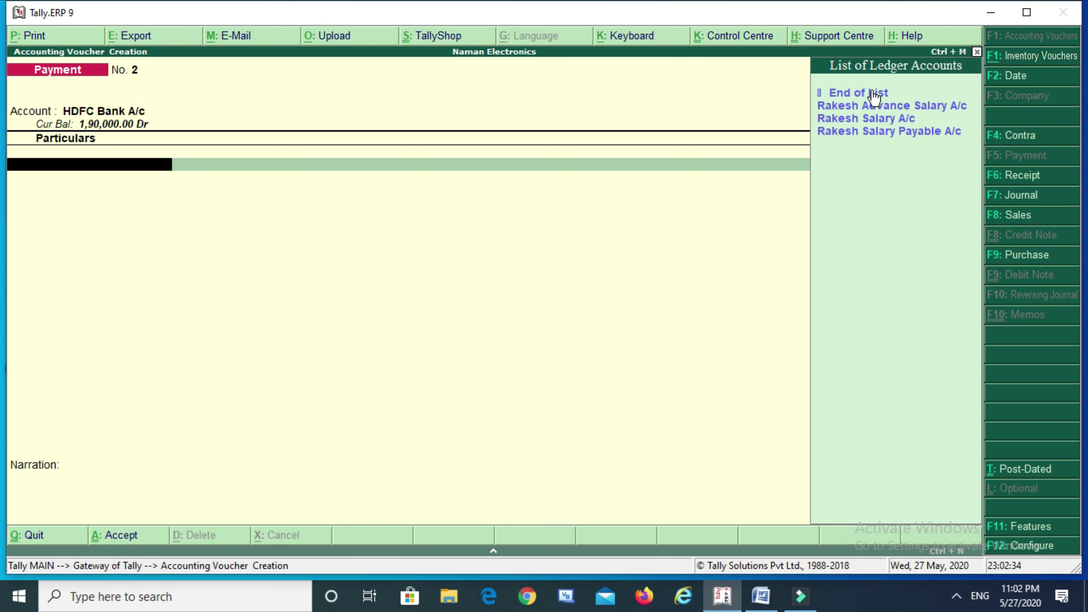
click(859, 132)
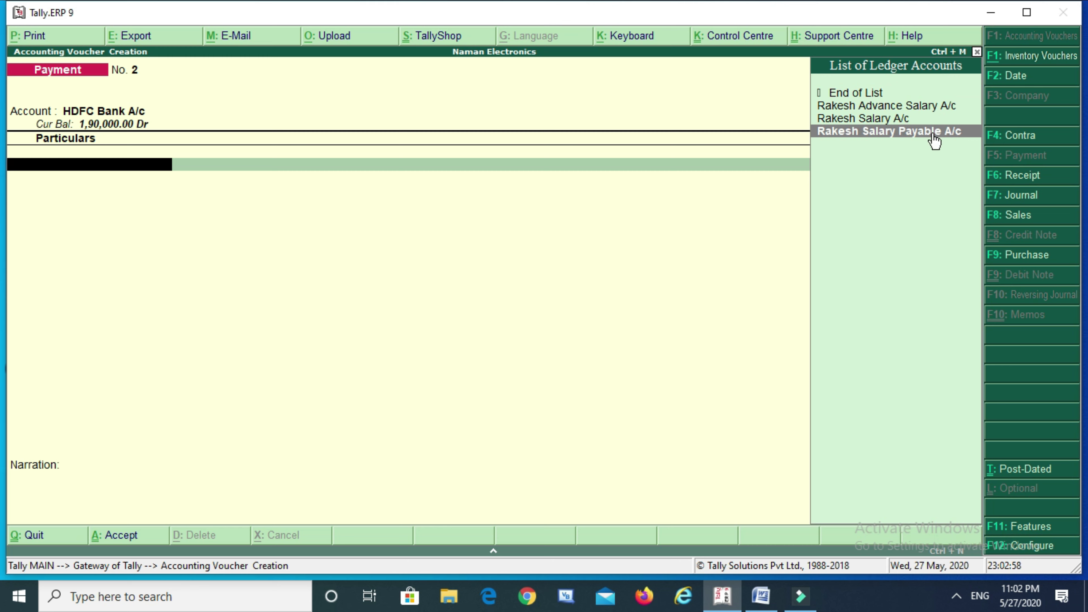
click(908, 140)
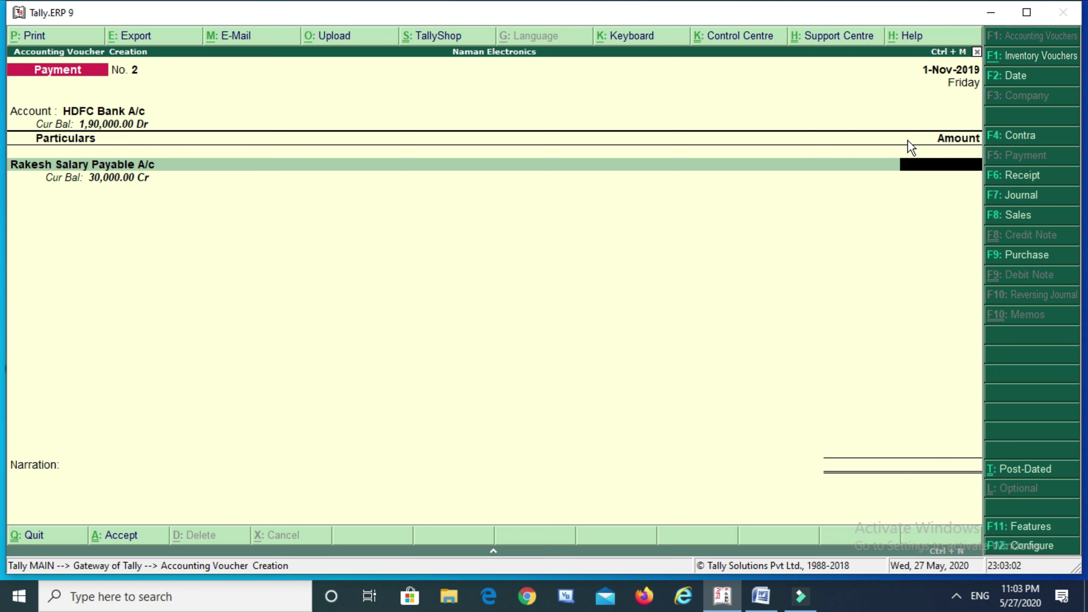
text(30000)
key(Return)
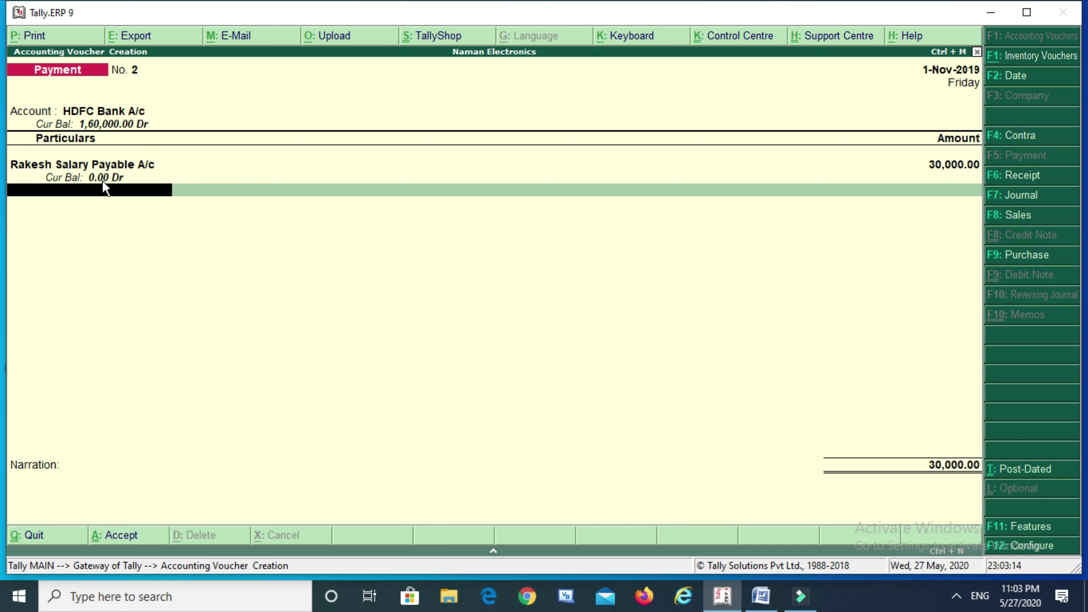
Accept the cheque bank allocation with no instrument number, leave the narration blank and save the payment voucher
key(Return)
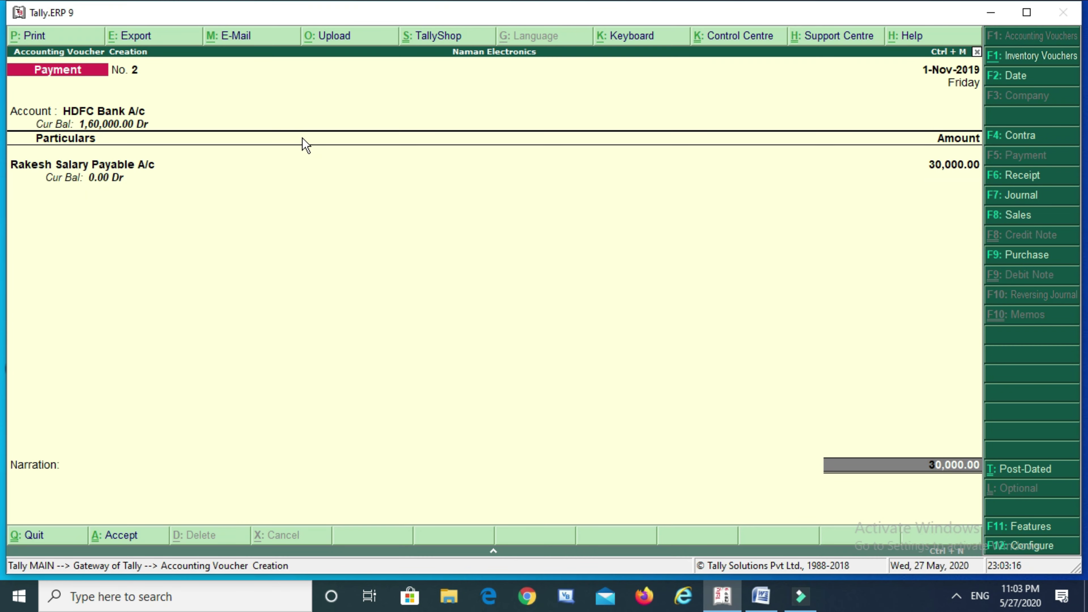
key(Return)
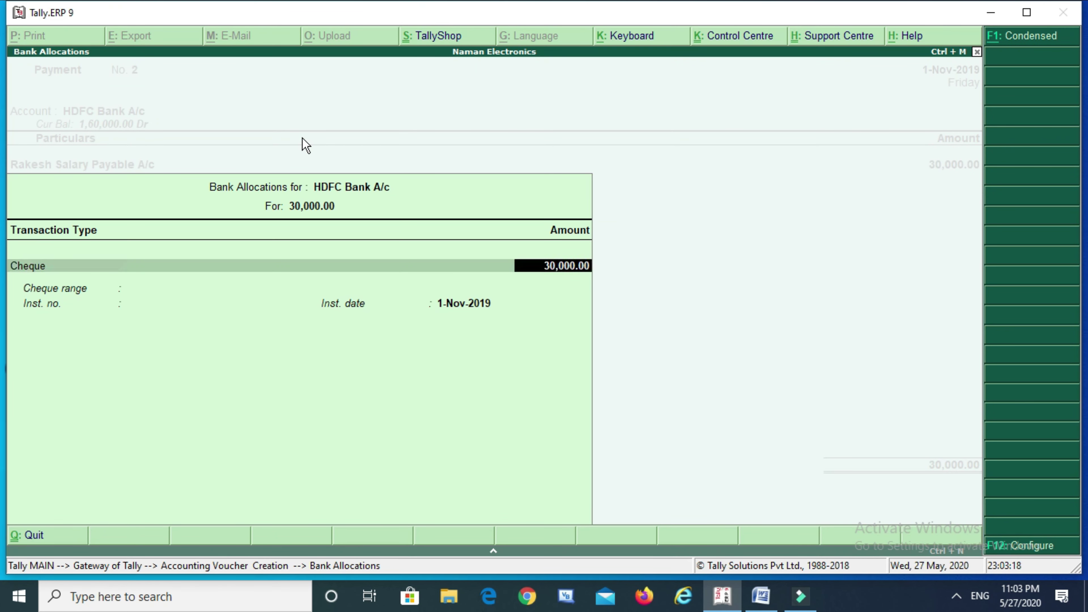
key(Return)
key(Return)
key(Return)
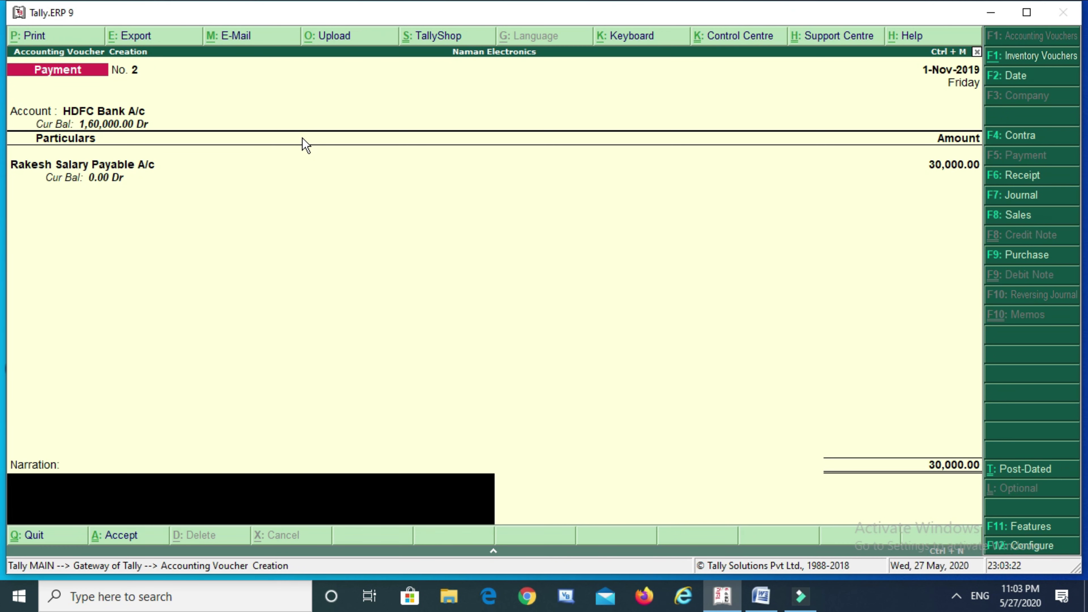
key(Return)
key(Return)
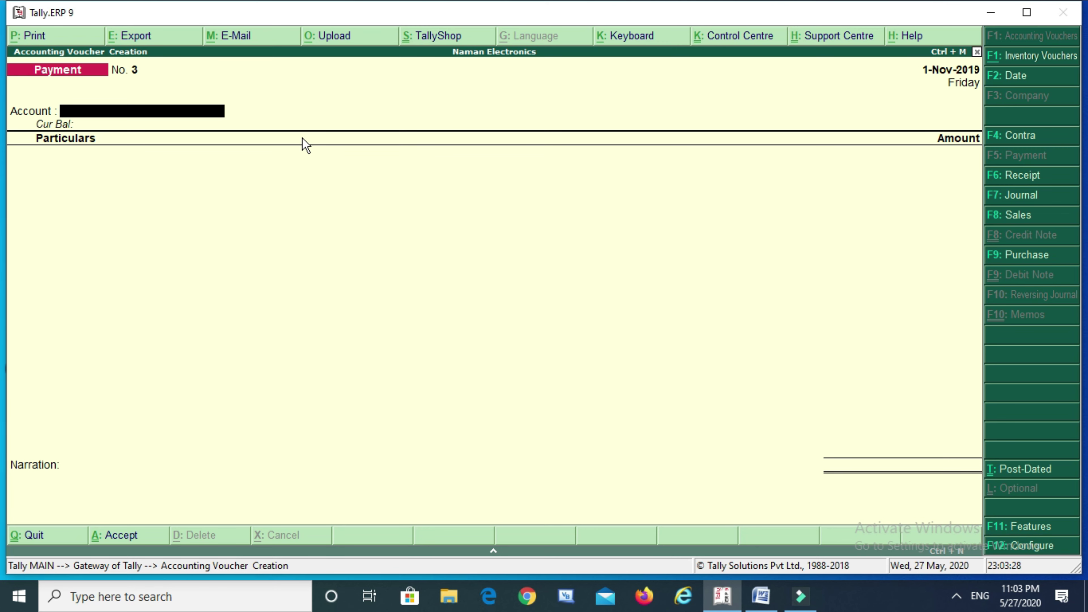
Leave voucher entry, check Current Liabilities in the Balance Sheet and return to the Gateway of Tally
key(Escape)
key(Return)
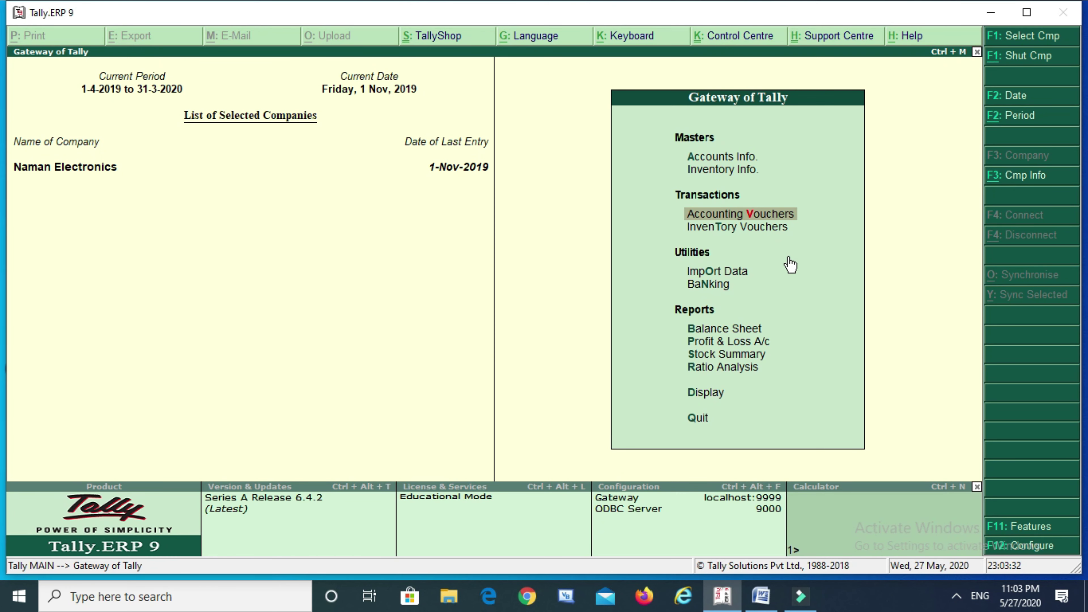
click(728, 330)
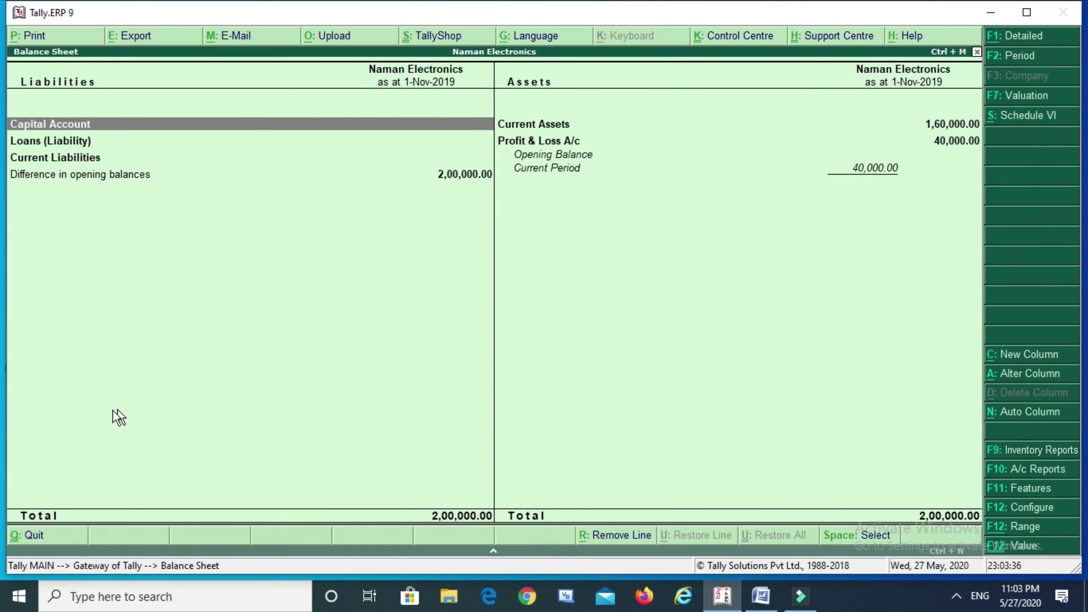
click(77, 158)
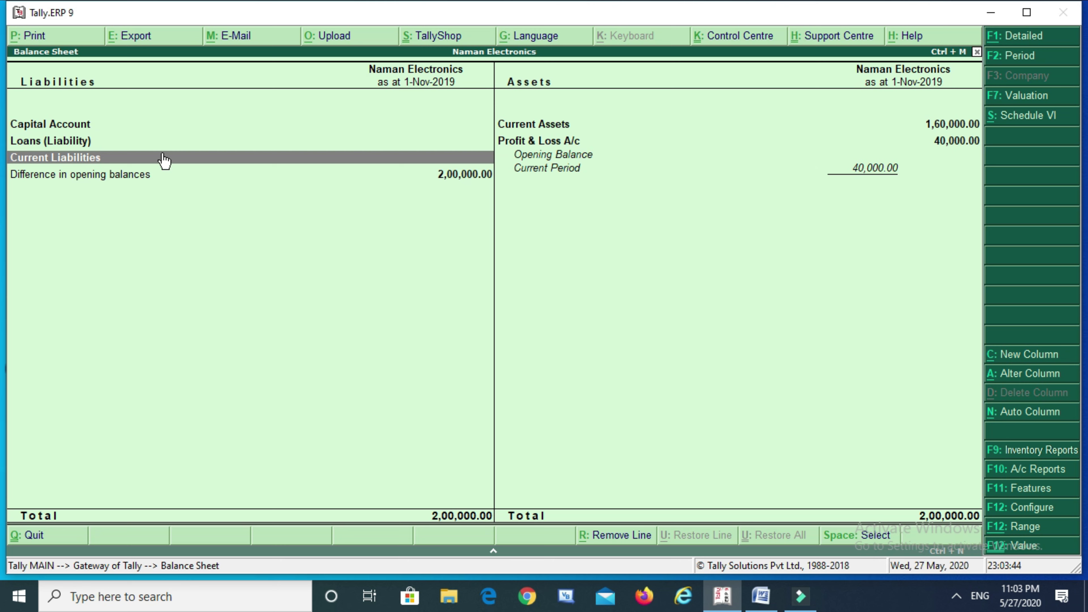
key(Escape)
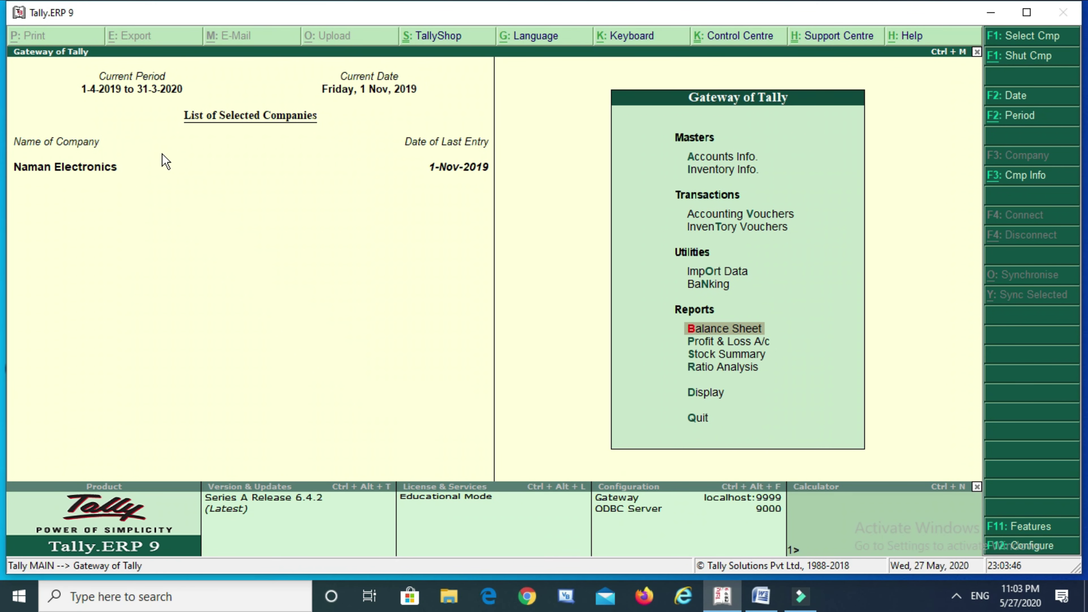